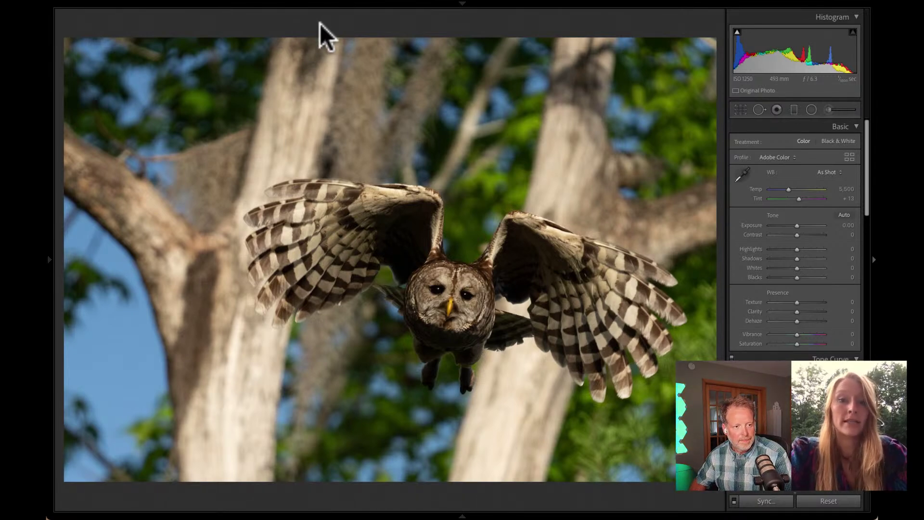
# Compare the uncropped raw owl photo with the finished owl version, and return to developing the raw photo.
pyautogui.press('Right')
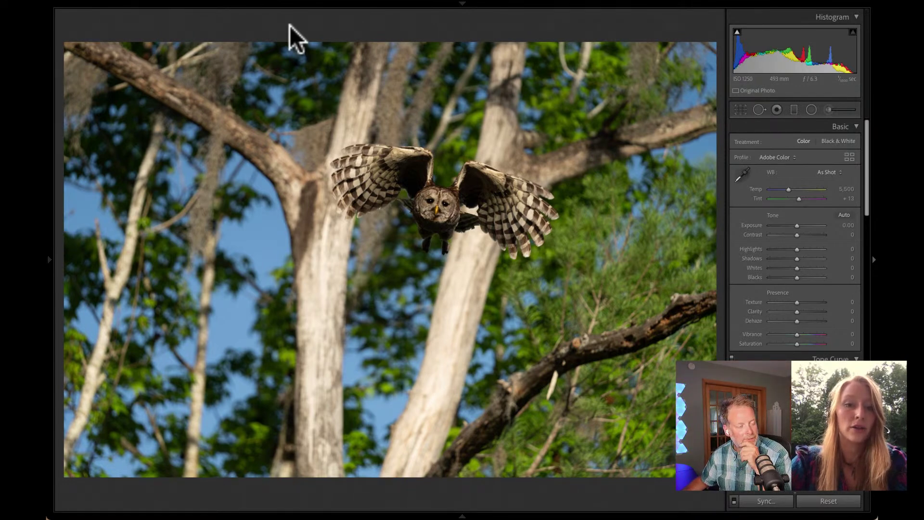
pyautogui.click(320, 29)
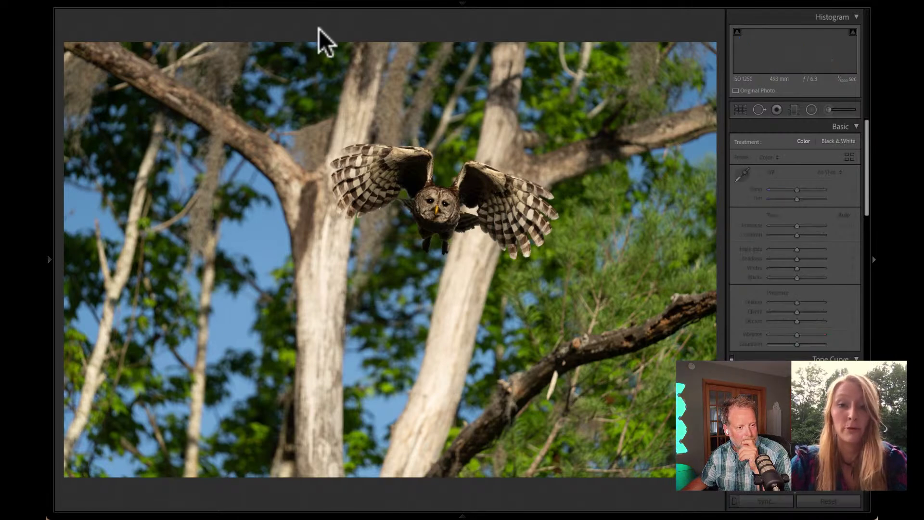
pyautogui.click(320, 29)
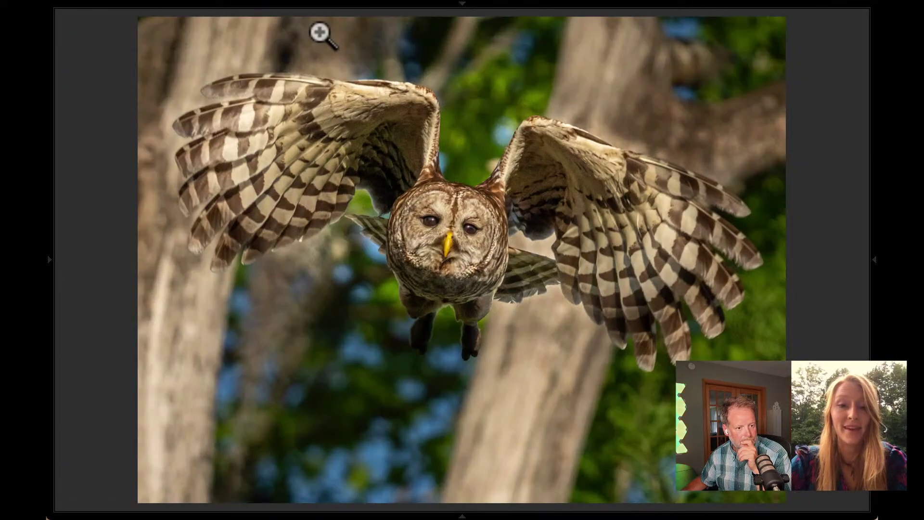
pyautogui.click(319, 30)
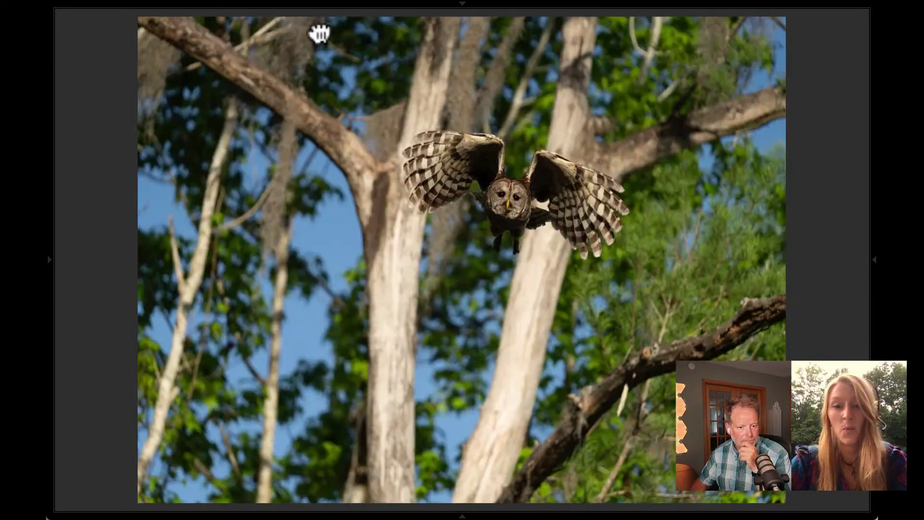
pyautogui.click(320, 30)
pyautogui.click(320, 28)
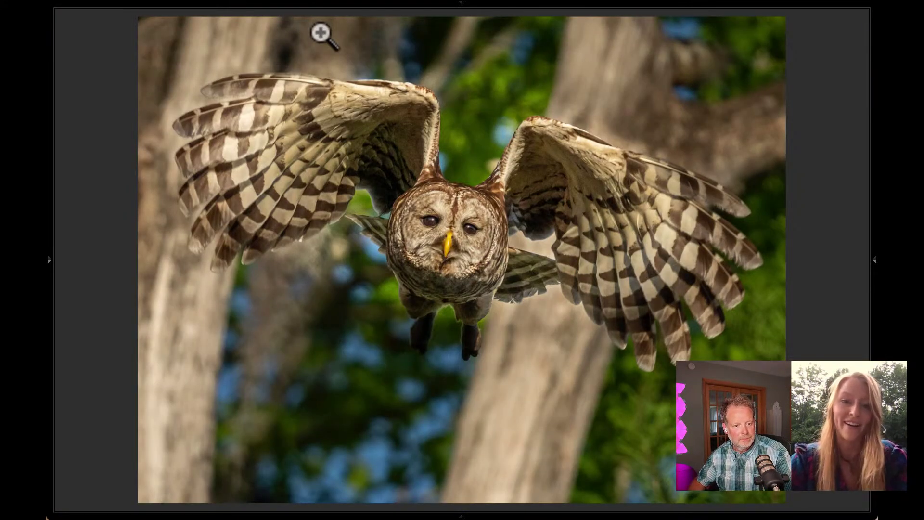
pyautogui.click(320, 32)
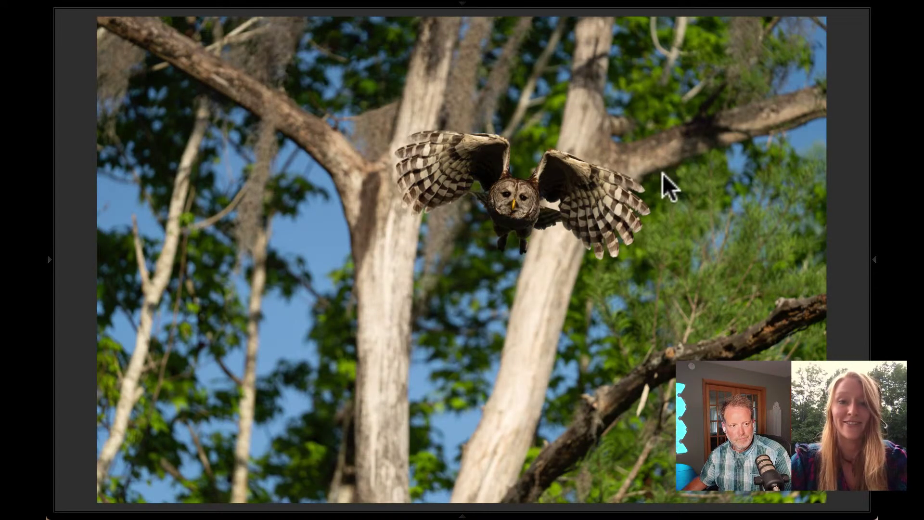
pyautogui.press('d')
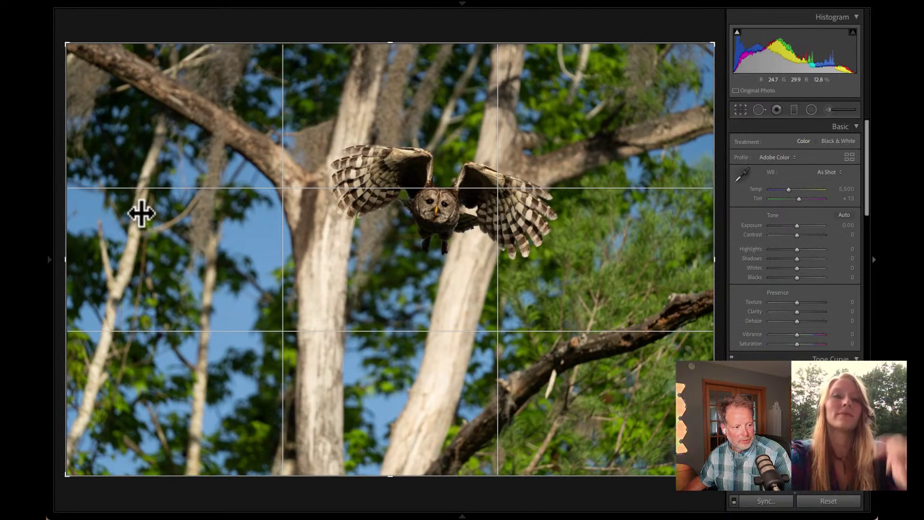
# Restore the raw owl photo's tighter crop from the history state before the settings reset, and close the crop.
pyautogui.press('r')
pyautogui.click(50, 263)
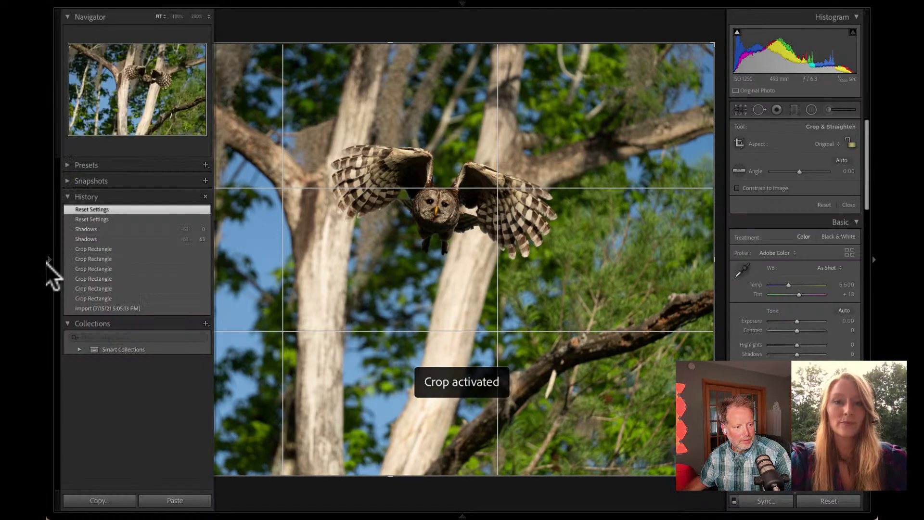
pyautogui.click(102, 229)
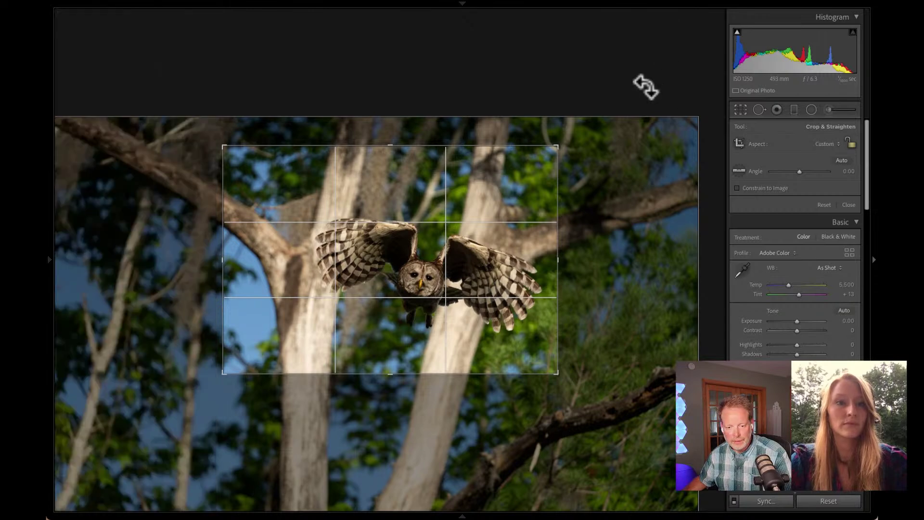
pyautogui.press('d')
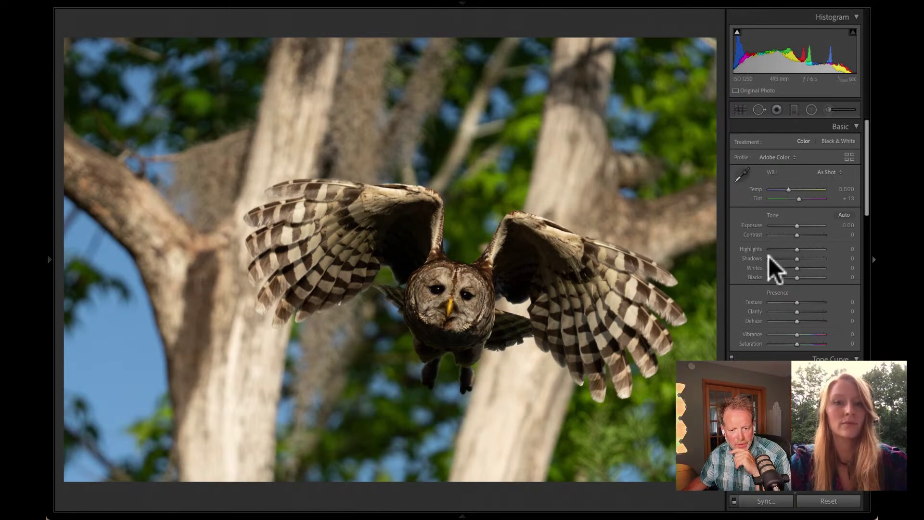
# Set the owl photo's global Shadows to +75, Texture to +46 and Vibrance to +11.
pyautogui.moveTo(570, 28)
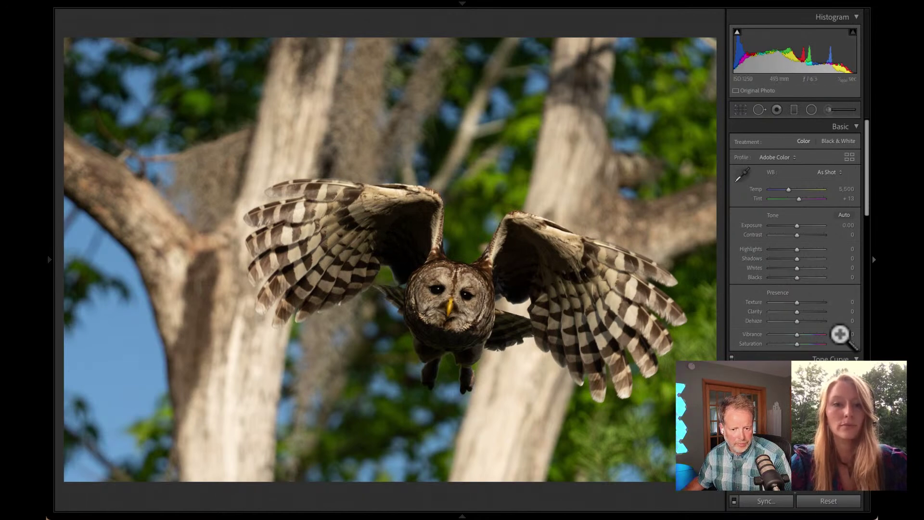
pyautogui.click(796, 258)
pyautogui.moveTo(796, 258); pyautogui.dragTo(817, 255)
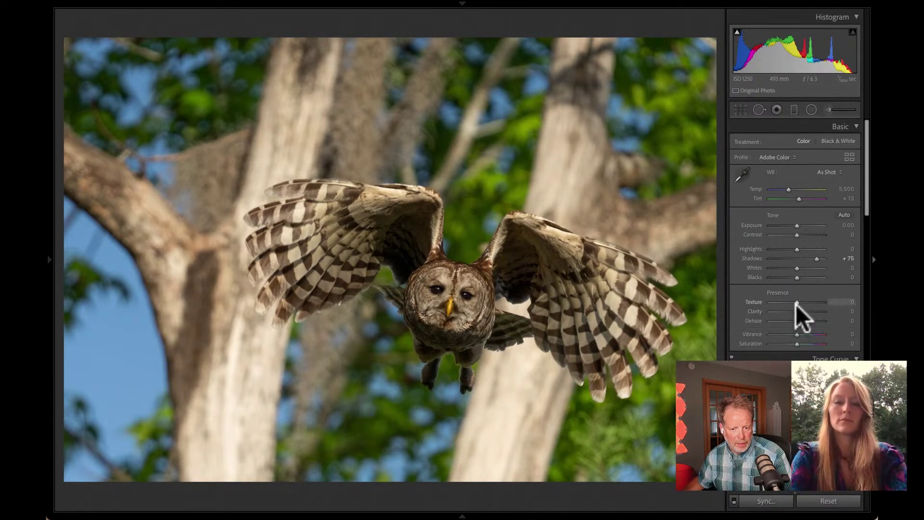
pyautogui.moveTo(796, 303); pyautogui.dragTo(808, 302)
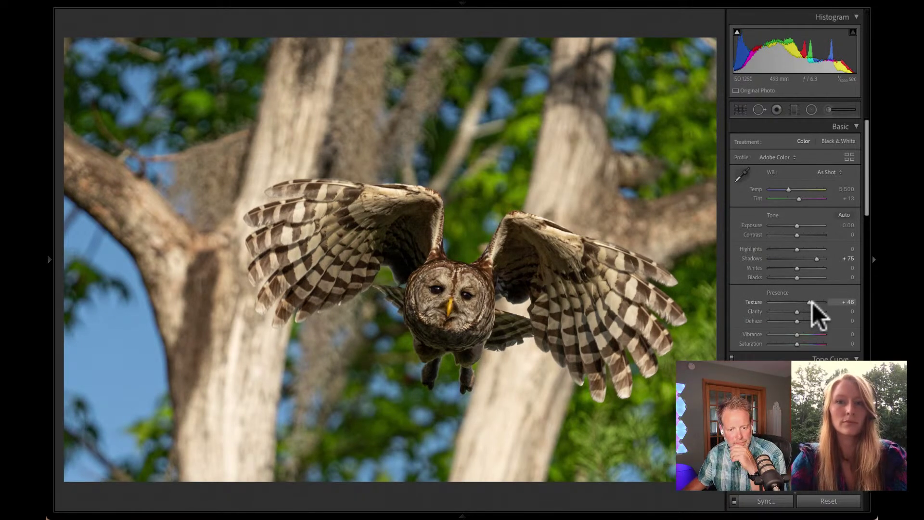
pyautogui.moveTo(794, 335); pyautogui.dragTo(798, 334)
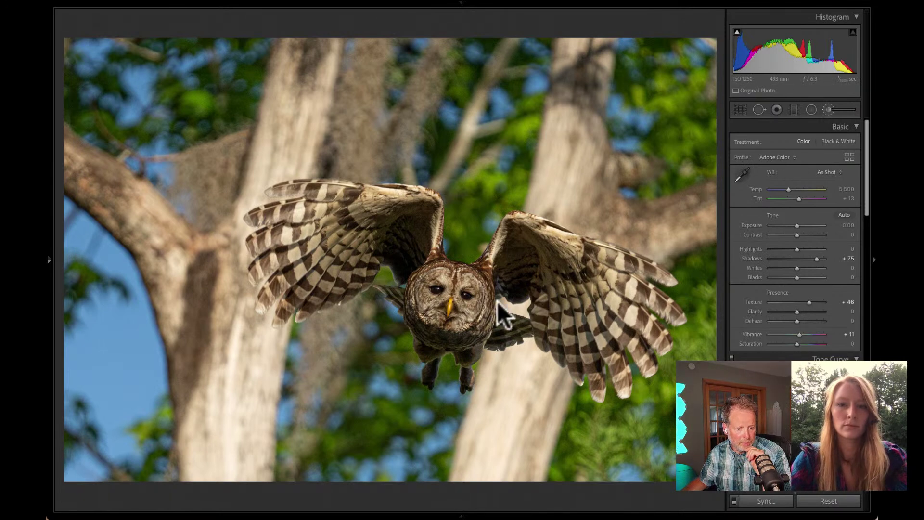
# Brush an adjustment mask over the owl's face with the mask overlay shown.
pyautogui.press('k')
pyautogui.moveTo(475, 294)
pyautogui.mouseDown()
pyautogui.moveTo(430, 275)
pyautogui.moveTo(422, 313)
pyautogui.mouseUp()
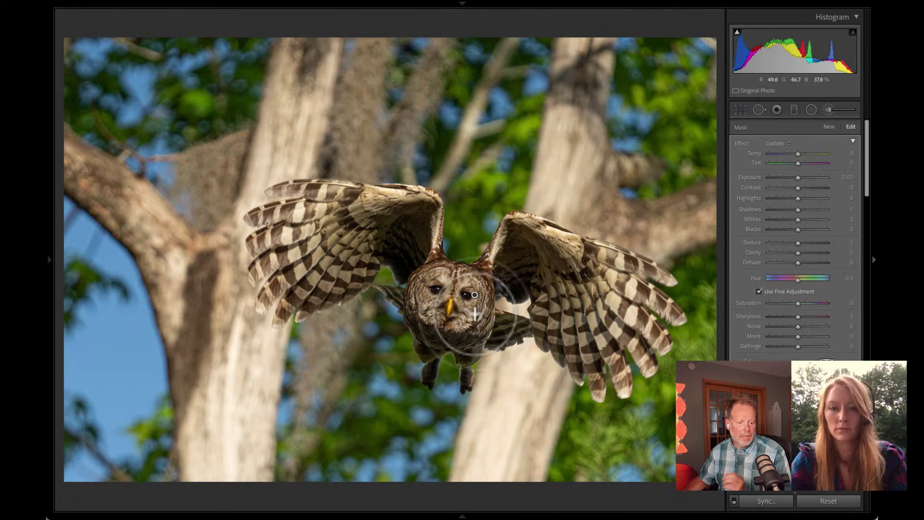
pyautogui.press('o')
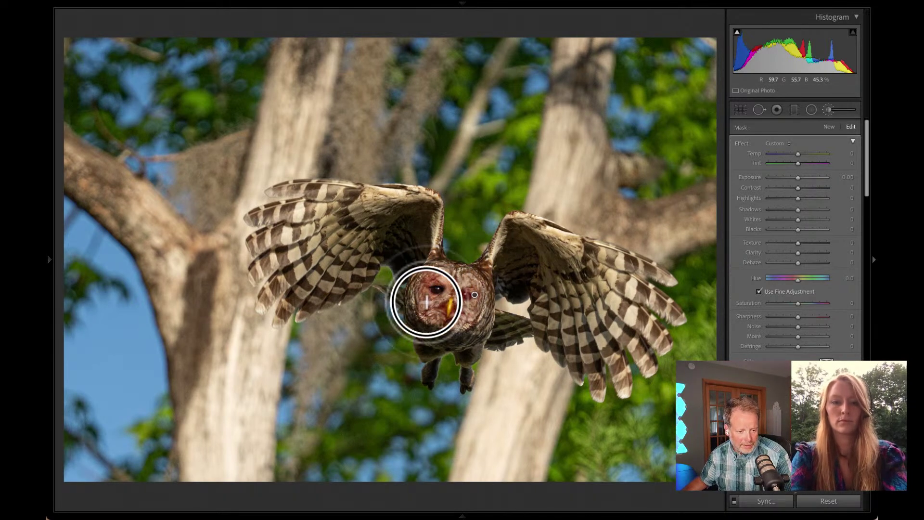
pyautogui.moveTo(473, 291)
pyautogui.mouseDown()
pyautogui.moveTo(437, 275)
pyautogui.moveTo(416, 281)
pyautogui.moveTo(421, 305)
pyautogui.moveTo(470, 303)
pyautogui.mouseUp()
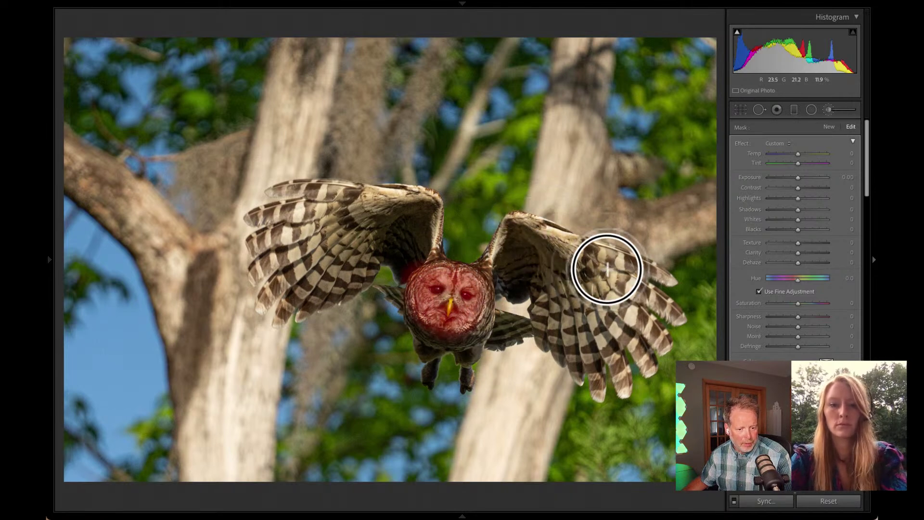
# Extend the brush mask over the shaded undersides of both of the owl's wings.
pyautogui.moveTo(583, 275)
pyautogui.mouseDown()
pyautogui.moveTo(553, 310)
pyautogui.moveTo(586, 355)
pyautogui.moveTo(568, 288)
pyautogui.mouseUp()
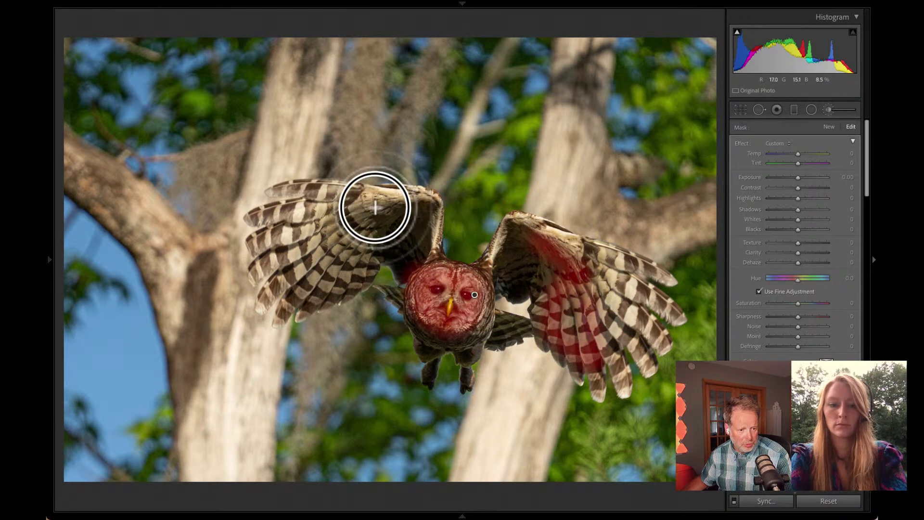
pyautogui.moveTo(383, 216)
pyautogui.mouseDown()
pyautogui.moveTo(353, 271)
pyautogui.moveTo(313, 290)
pyautogui.moveTo(356, 269)
pyautogui.moveTo(381, 231)
pyautogui.moveTo(364, 224)
pyautogui.moveTo(340, 242)
pyautogui.moveTo(360, 209)
pyautogui.moveTo(320, 228)
pyautogui.moveTo(315, 245)
pyautogui.moveTo(328, 254)
pyautogui.moveTo(316, 284)
pyautogui.moveTo(378, 237)
pyautogui.moveTo(389, 212)
pyautogui.moveTo(408, 227)
pyautogui.mouseUp()
pyautogui.moveTo(516, 268)
pyautogui.mouseDown()
pyautogui.moveTo(550, 277)
pyautogui.moveTo(545, 325)
pyautogui.moveTo(558, 273)
pyautogui.moveTo(590, 322)
pyautogui.moveTo(607, 317)
pyautogui.moveTo(586, 256)
pyautogui.moveTo(554, 241)
pyautogui.moveTo(523, 240)
pyautogui.moveTo(501, 274)
pyautogui.mouseUp()
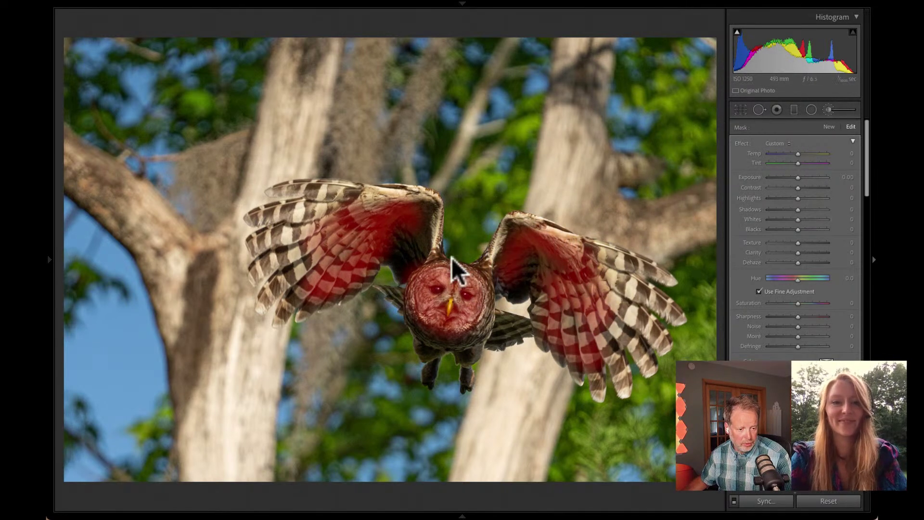
pyautogui.moveTo(405, 231); pyautogui.dragTo(387, 252)
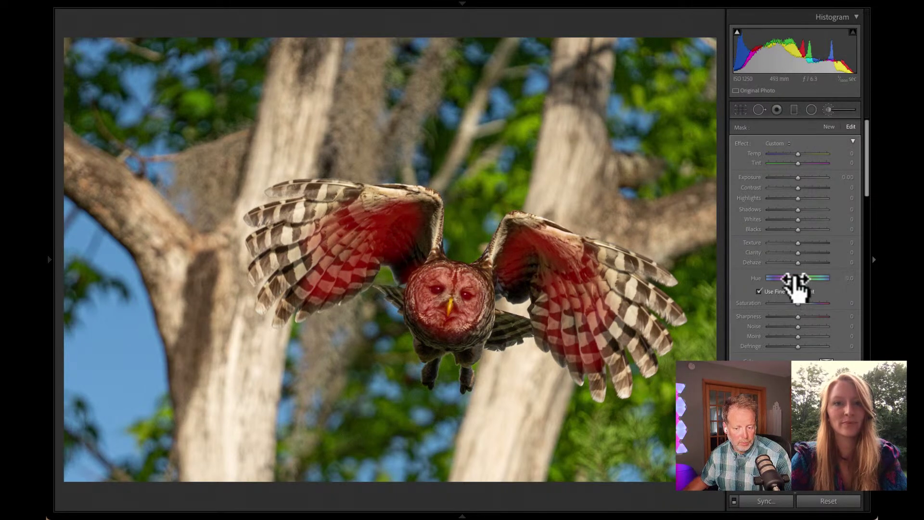
# Hide the mask overlay and set the brush mask's Shadows to 52.
pyautogui.press('o')
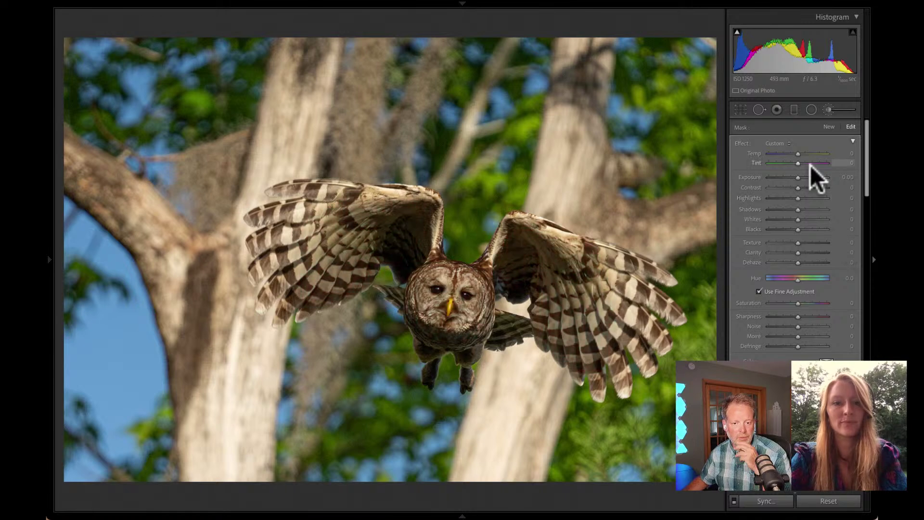
pyautogui.moveTo(796, 209); pyautogui.dragTo(812, 209)
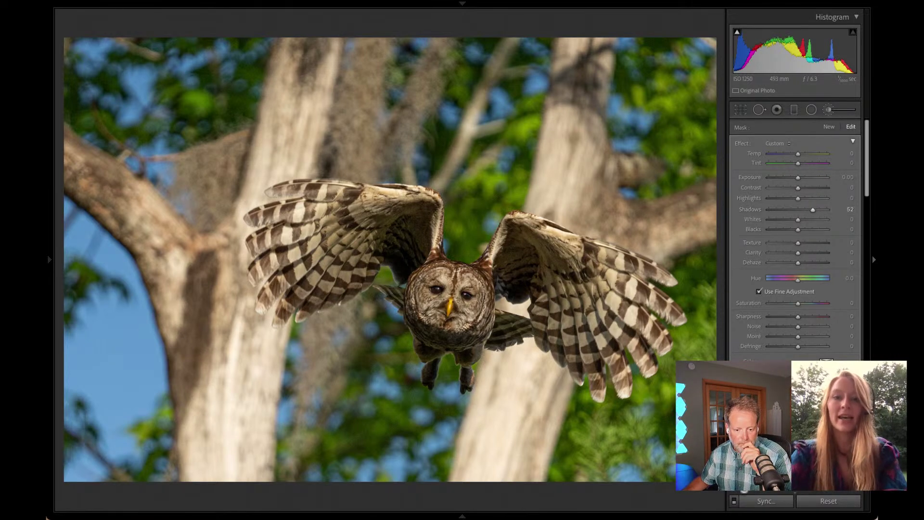
pyautogui.click(735, 474)
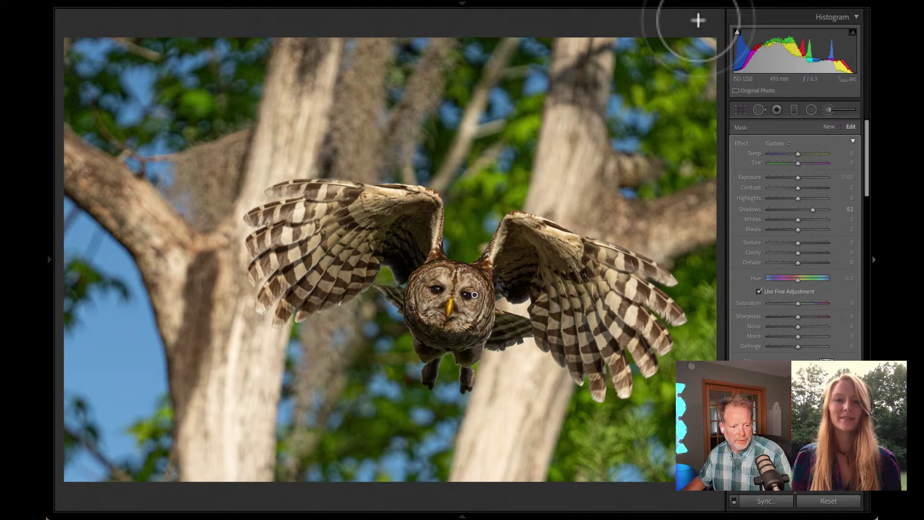
# Return to the library grid and view the bear photo full screen from the photographer folder directly below the current one.
pyautogui.press('g')
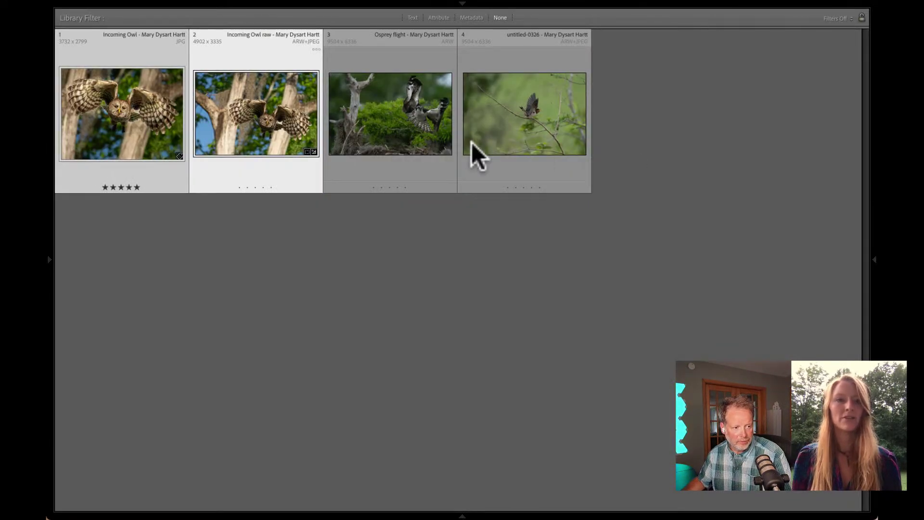
pyautogui.click(51, 260)
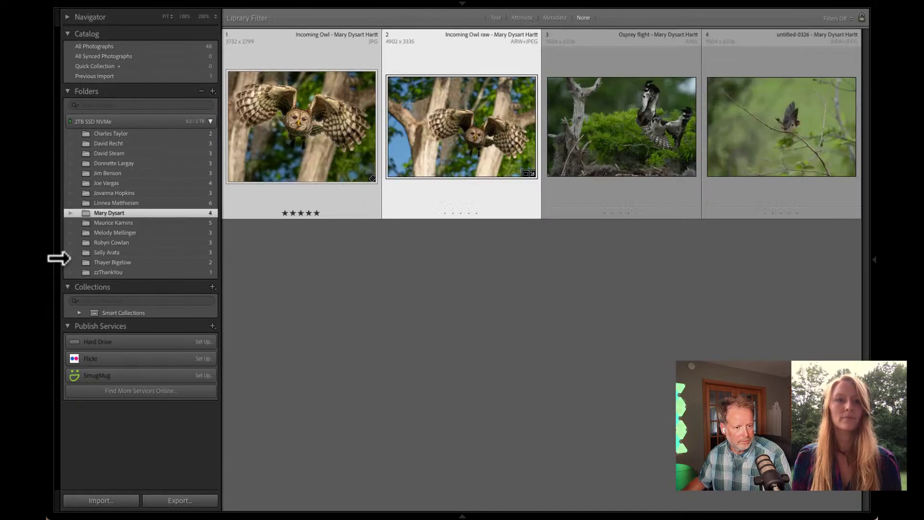
pyautogui.click(128, 222)
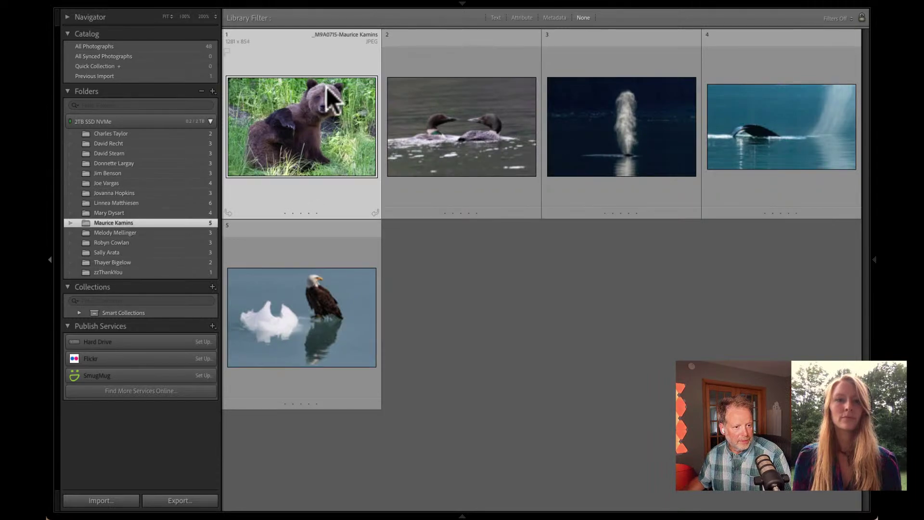
pyautogui.doubleClick(301, 113)
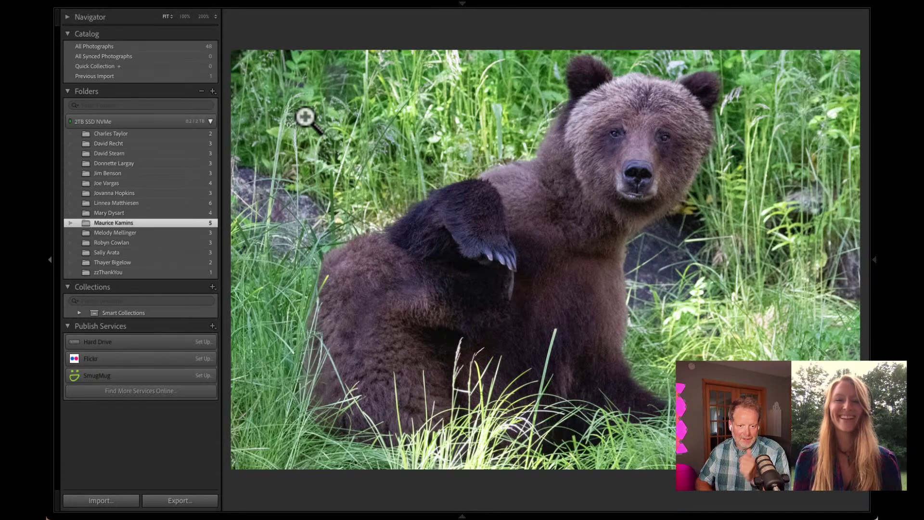
pyautogui.press('f')
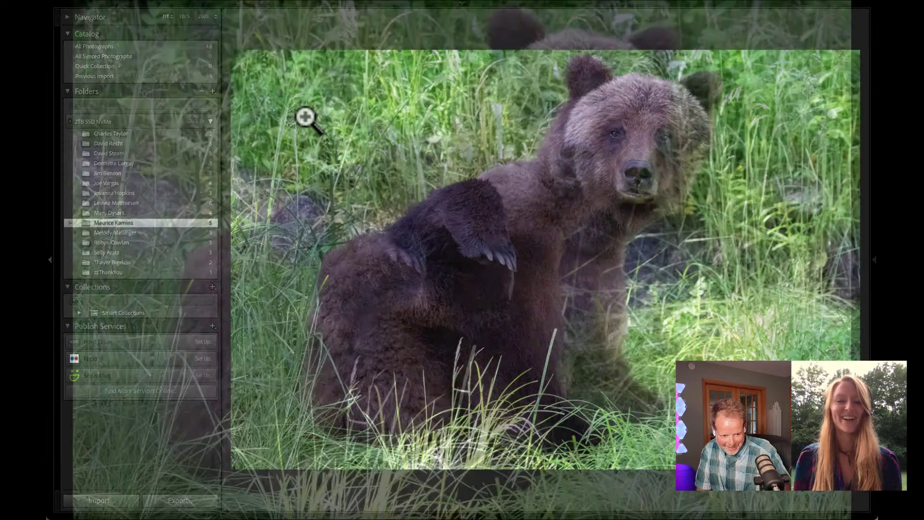
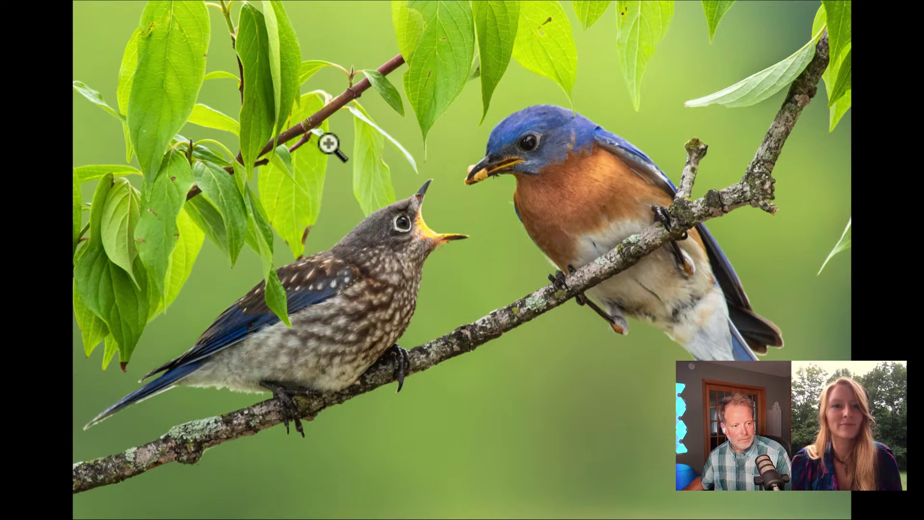
# Leave the bluebird photo and view the snowy egret portrait full screen from the next photographer's folder.
pyautogui.press('Escape')
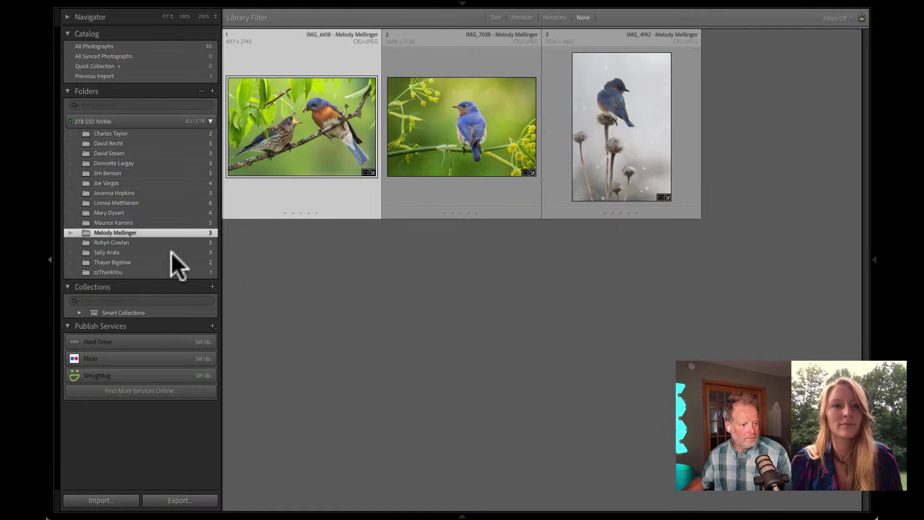
pyautogui.click(147, 242)
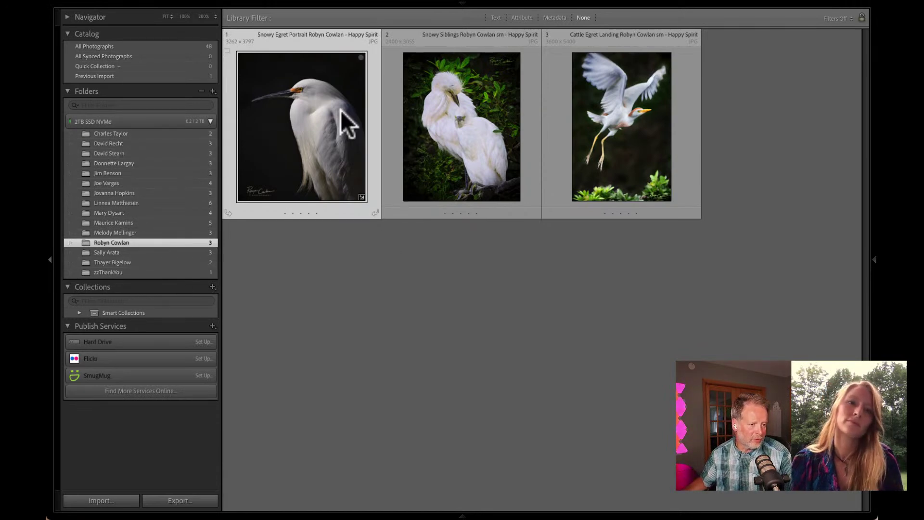
pyautogui.doubleClick(322, 117)
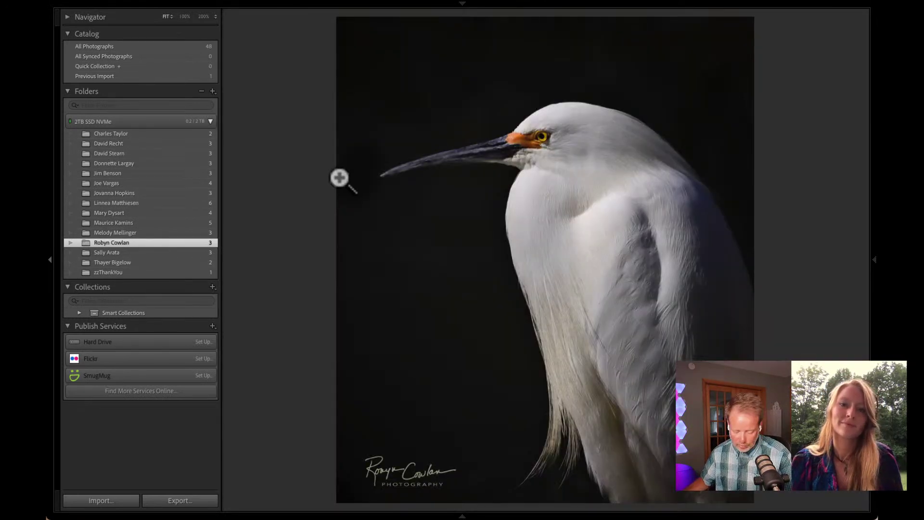
pyautogui.press('f')
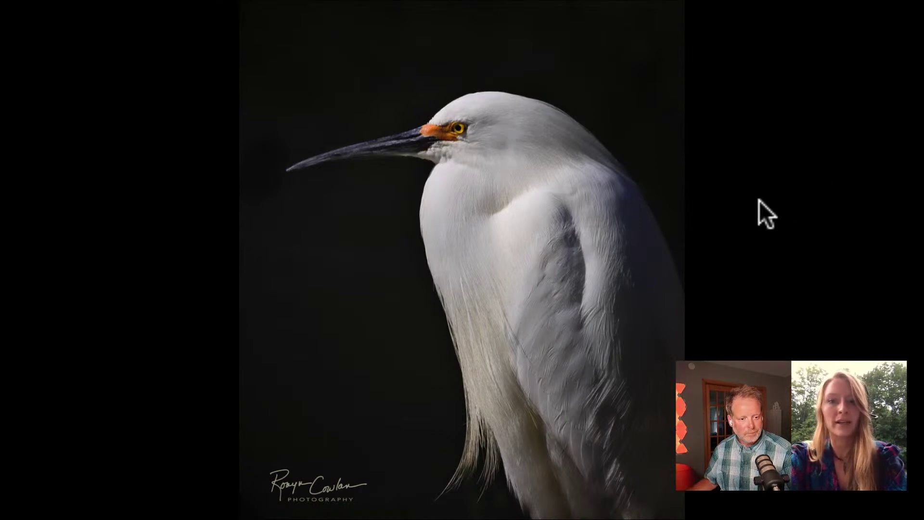
# Leave the egret portrait and view the leaping mountain lion photo full screen from the photographer folder directly below.
pyautogui.press('Escape')
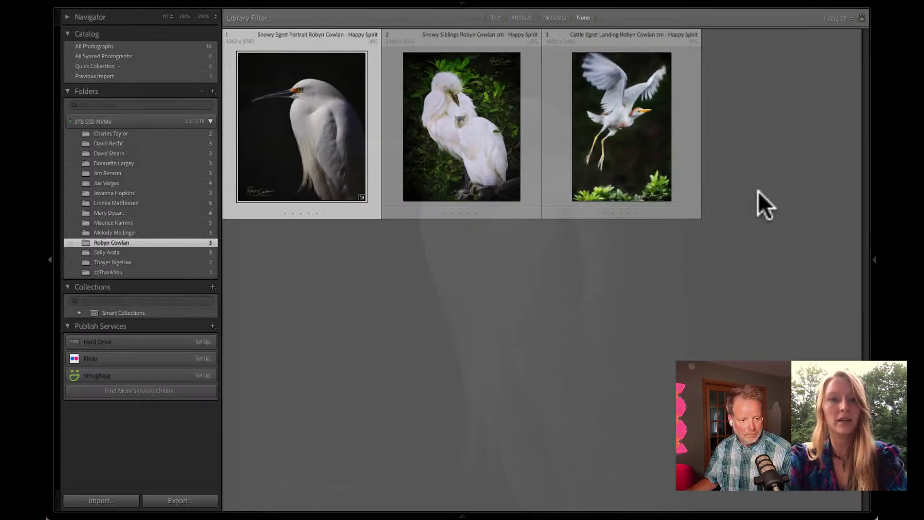
pyautogui.click(137, 253)
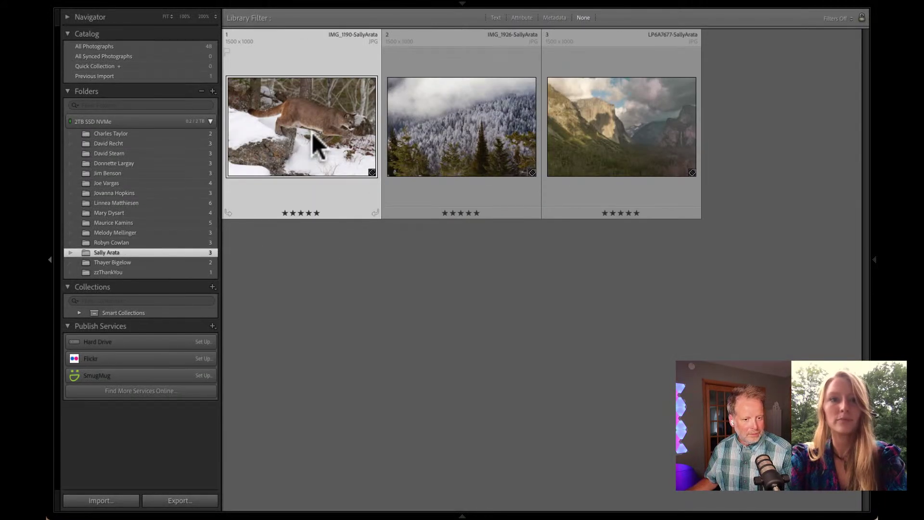
pyautogui.doubleClick(291, 127)
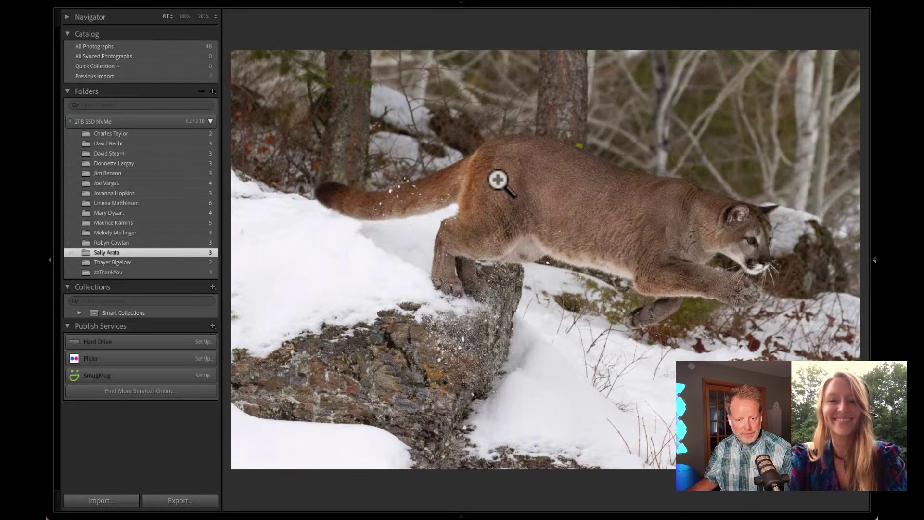
pyautogui.press('f')
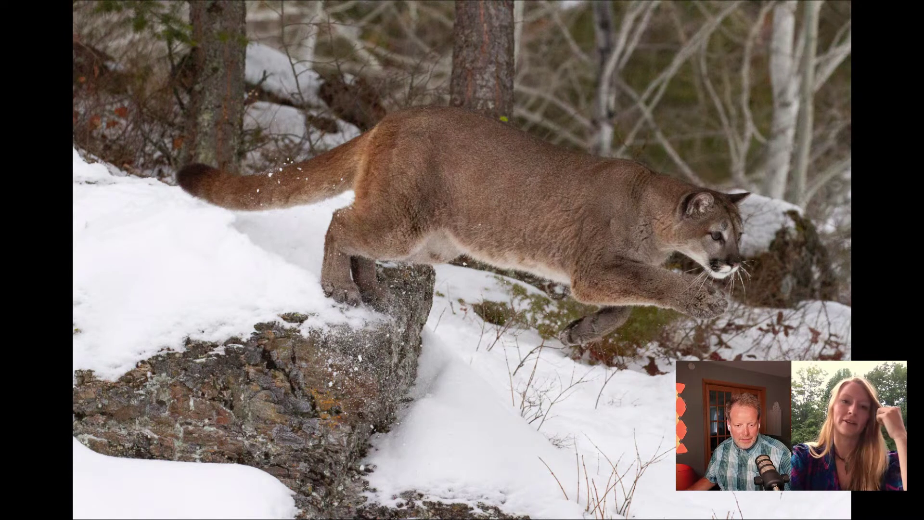
# Examine the mountain lion's face and whiskers at 100% zoom, then view the whole photo full screen again.
pyautogui.click(743, 272)
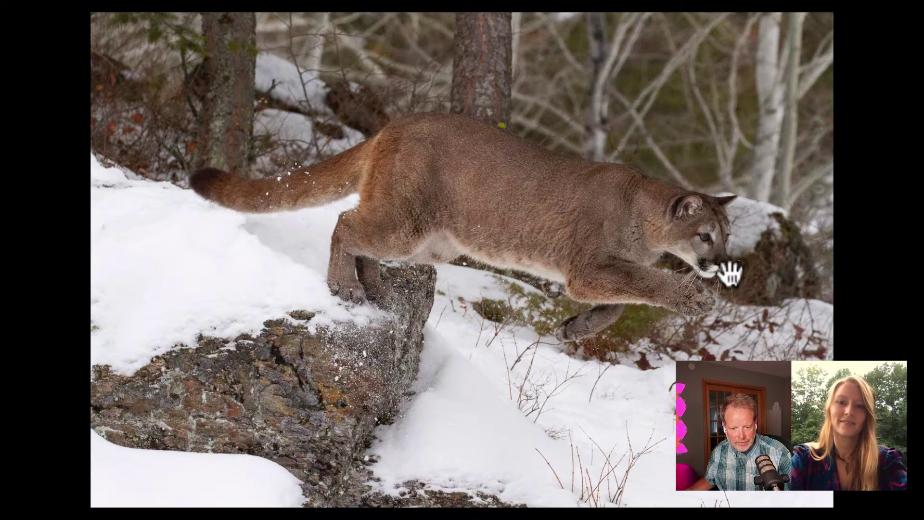
pyautogui.click(722, 267)
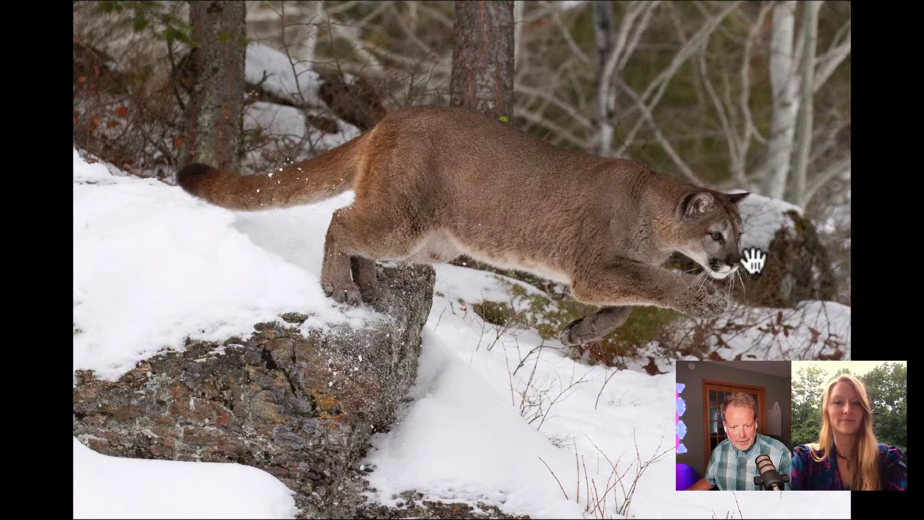
pyautogui.click(735, 263)
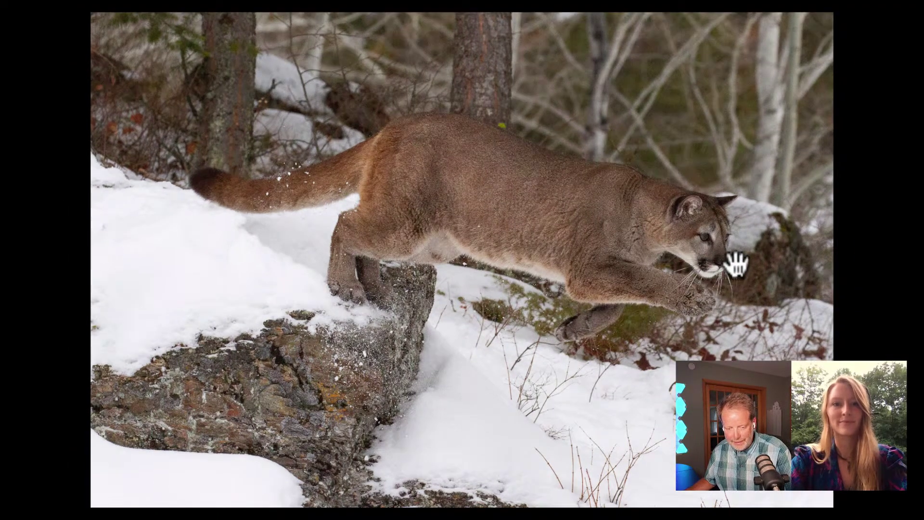
pyautogui.press('Escape')
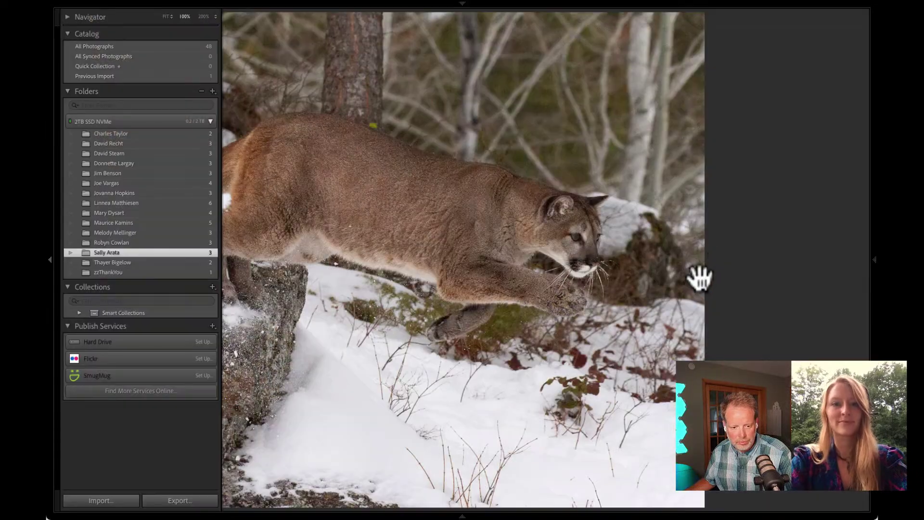
pyautogui.click(594, 271)
pyautogui.click(772, 258)
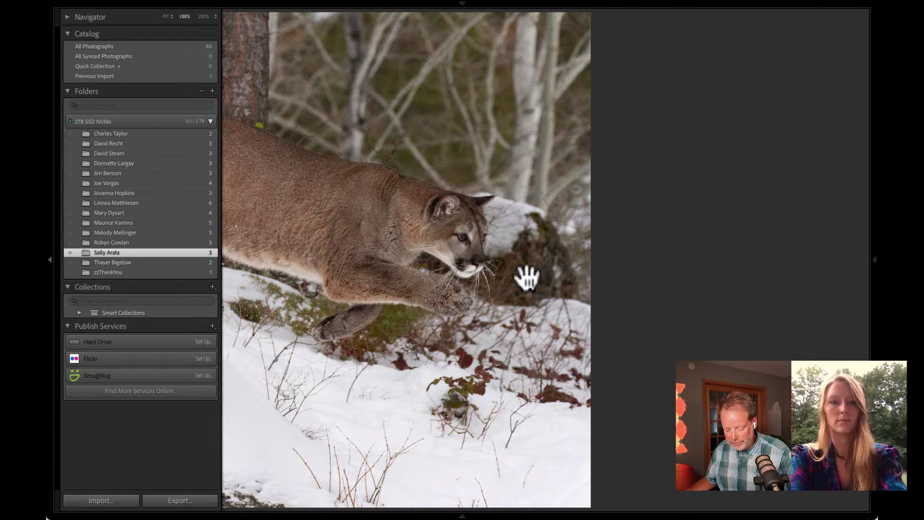
pyautogui.press('f')
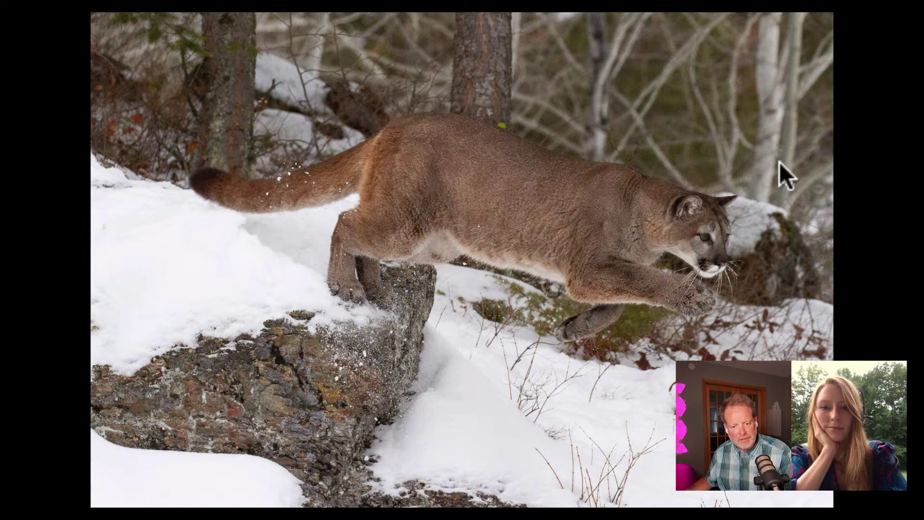
# Crop the mountain lion photo with a free aspect, trimming the left edge and the lower snowy foreground, and check it full screen.
pyautogui.press('r')
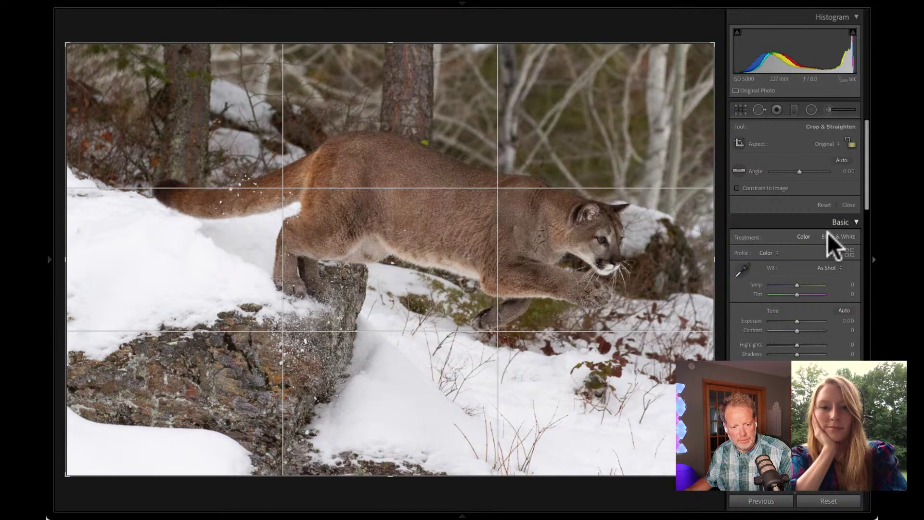
pyautogui.moveTo(65, 261); pyautogui.dragTo(88, 260)
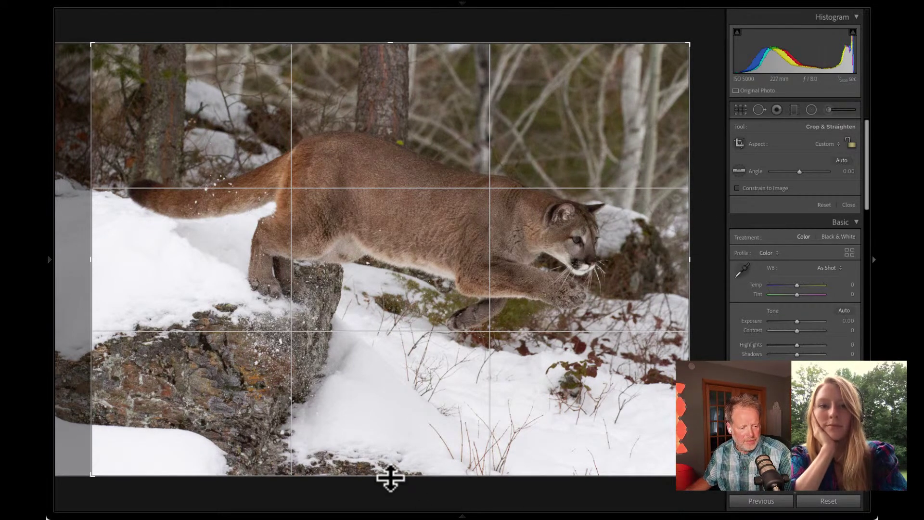
pyautogui.moveTo(390, 477)
pyautogui.mouseDown()
pyautogui.moveTo(388, 457)
pyautogui.moveTo(398, 470)
pyautogui.mouseUp()
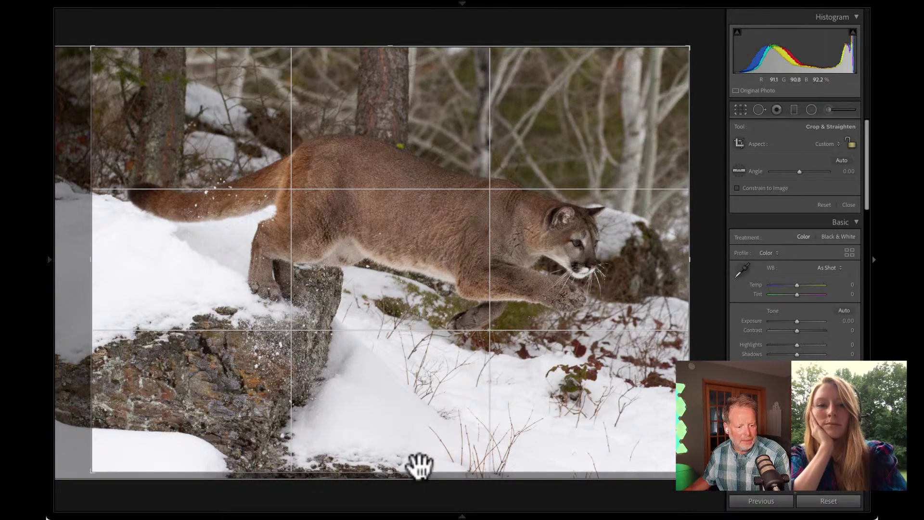
pyautogui.moveTo(395, 474); pyautogui.dragTo(413, 429)
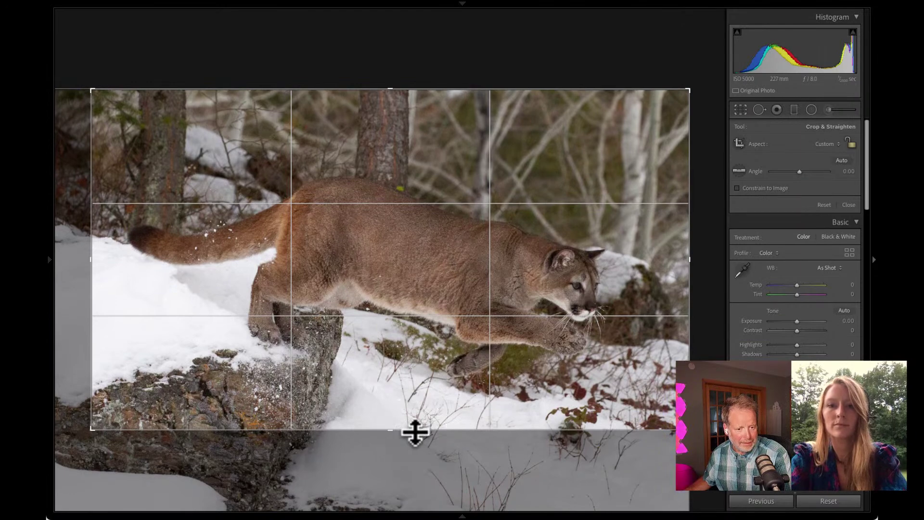
pyautogui.press('d')
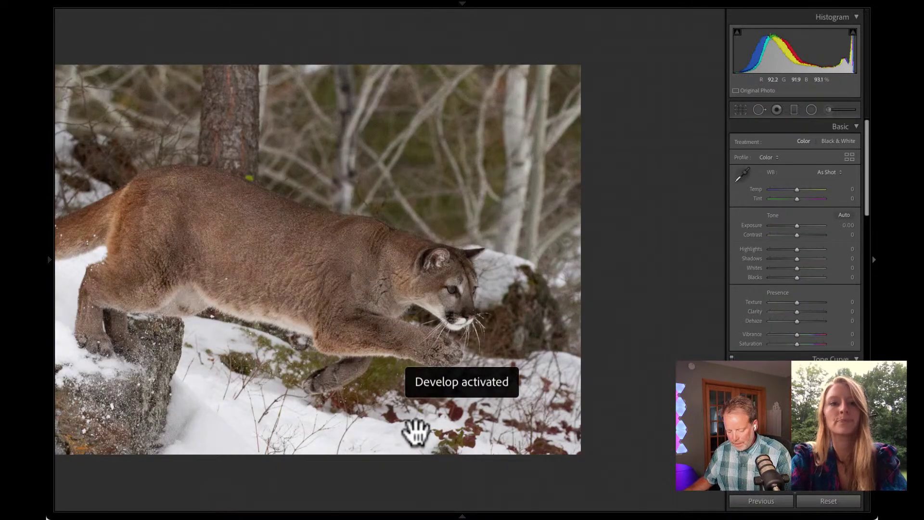
pyautogui.press('f')
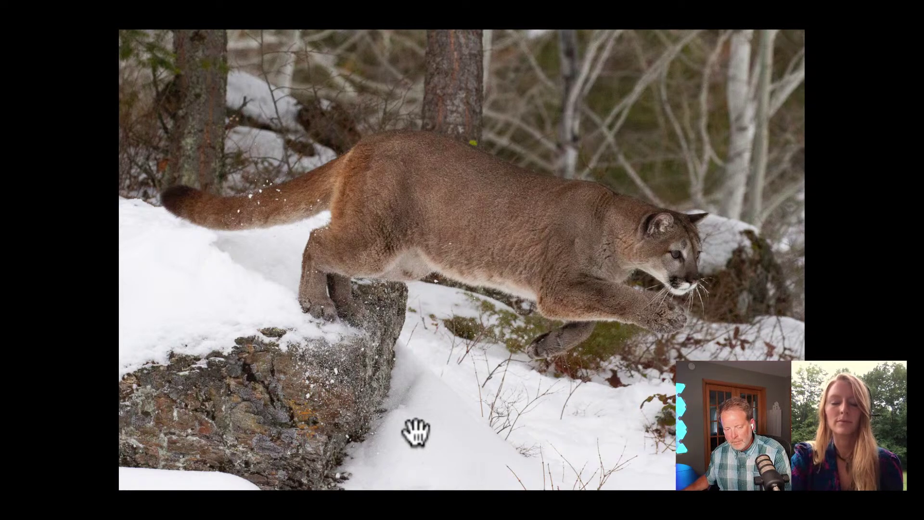
pyautogui.press('Escape')
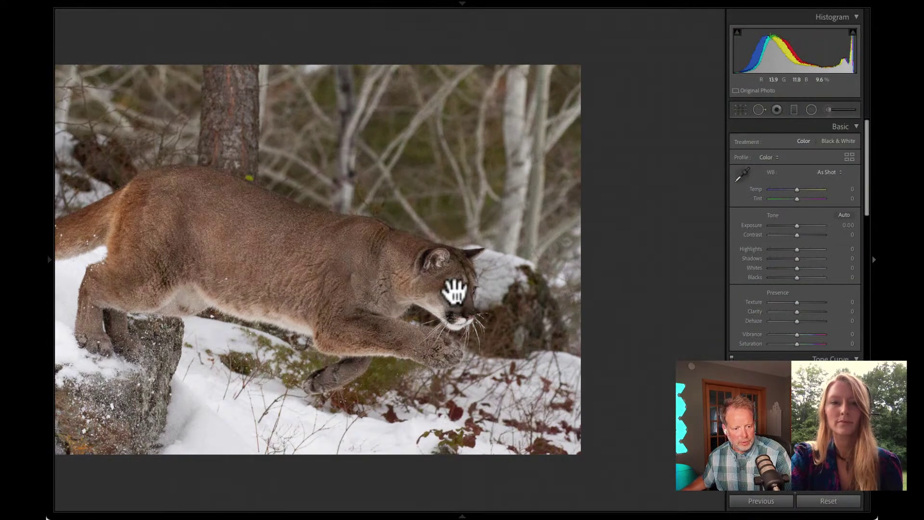
# Zoom to 200% and paint a new adjustment brush mask over both of the mountain lion's eyes.
pyautogui.press('Right')
pyautogui.press('Right')
pyautogui.press('Right')
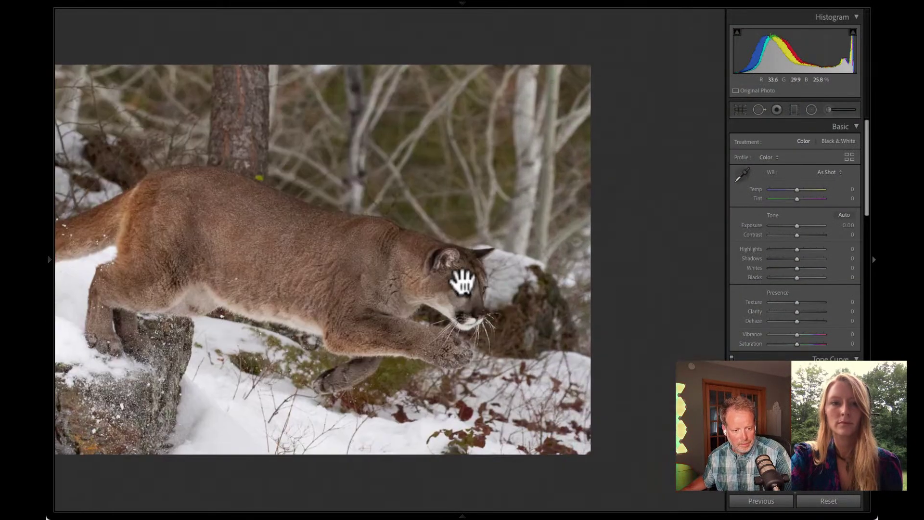
pyautogui.click(828, 109)
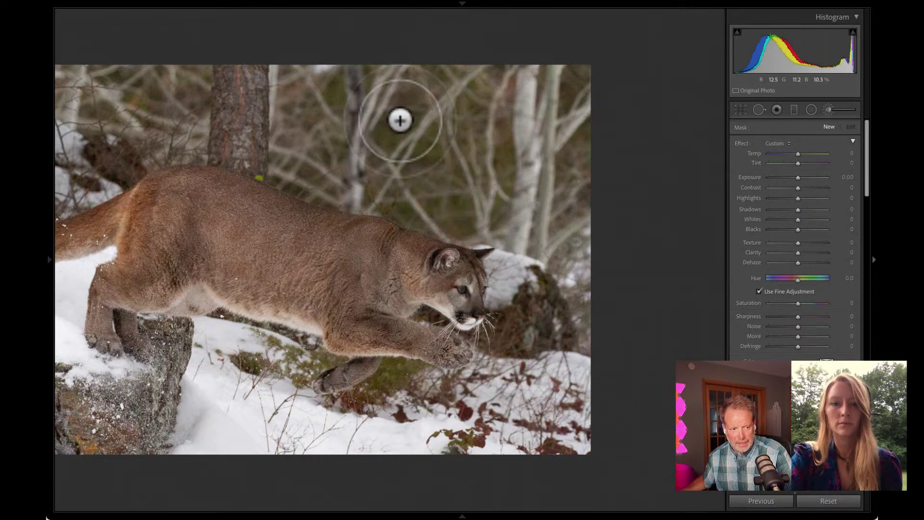
pyautogui.moveTo(51, 269)
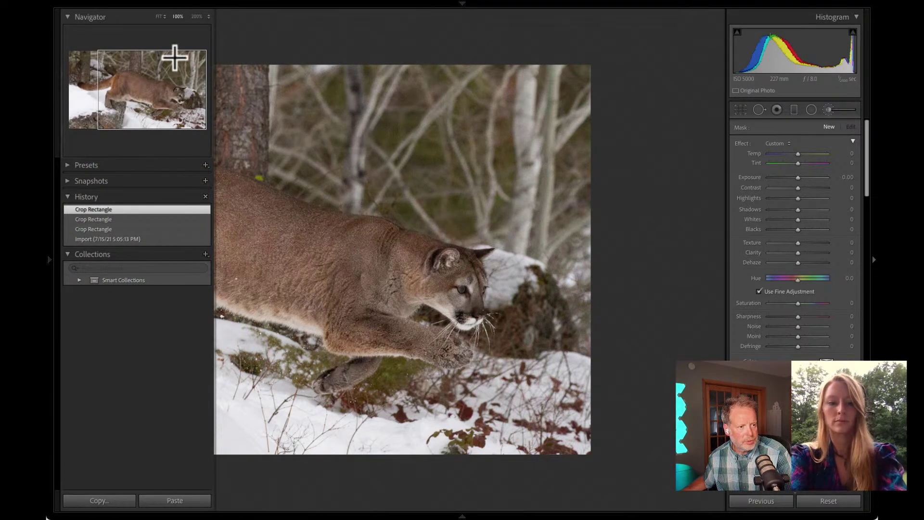
pyautogui.click(197, 16)
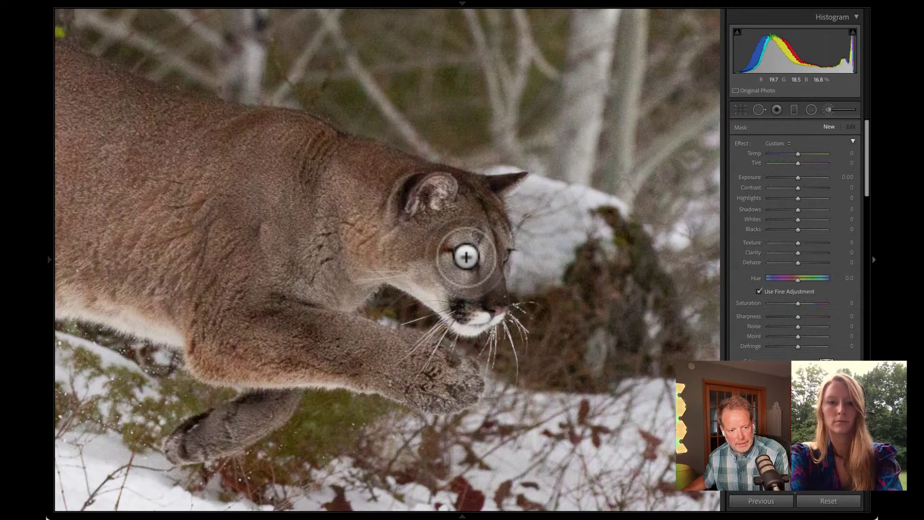
pyautogui.moveTo(462, 260)
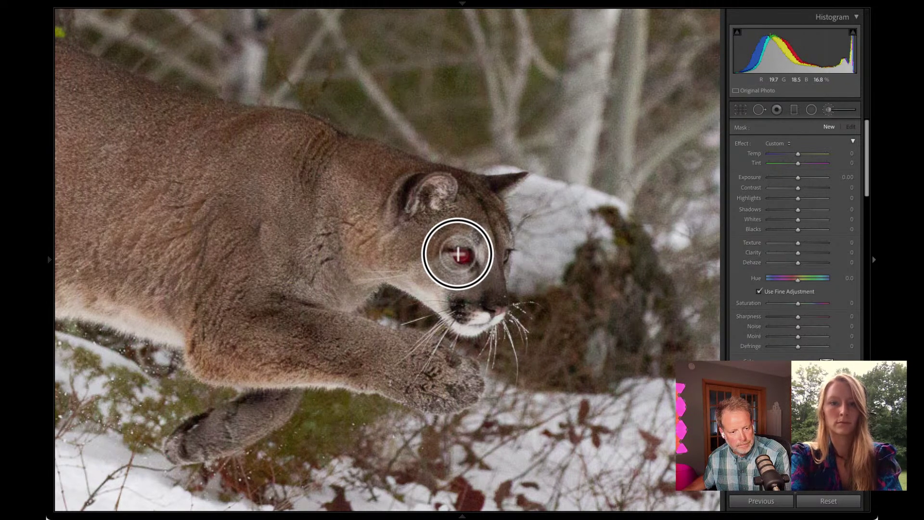
pyautogui.click(461, 253)
pyautogui.click(505, 255)
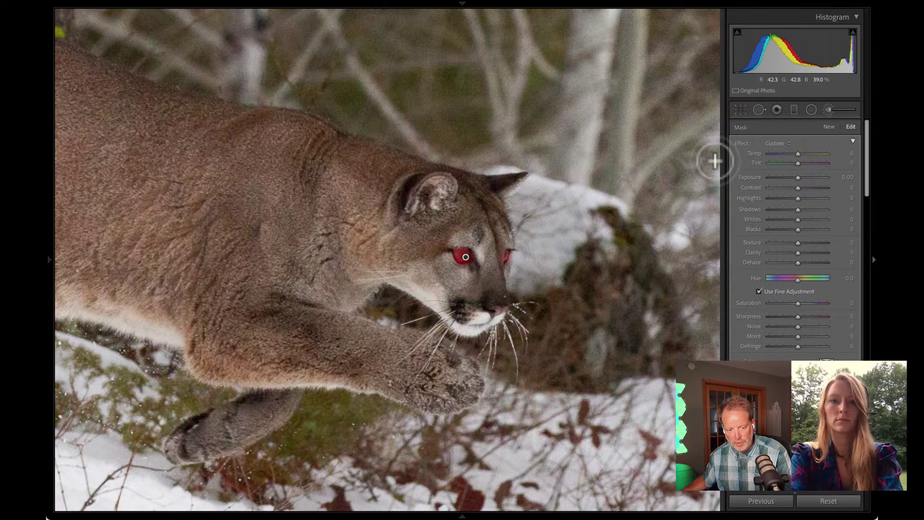
# Set the eye mask's Exposure to 0.94, Contrast to 22, Clarity to 21 and Saturation to 32, and check the photo full screen.
pyautogui.press('z')
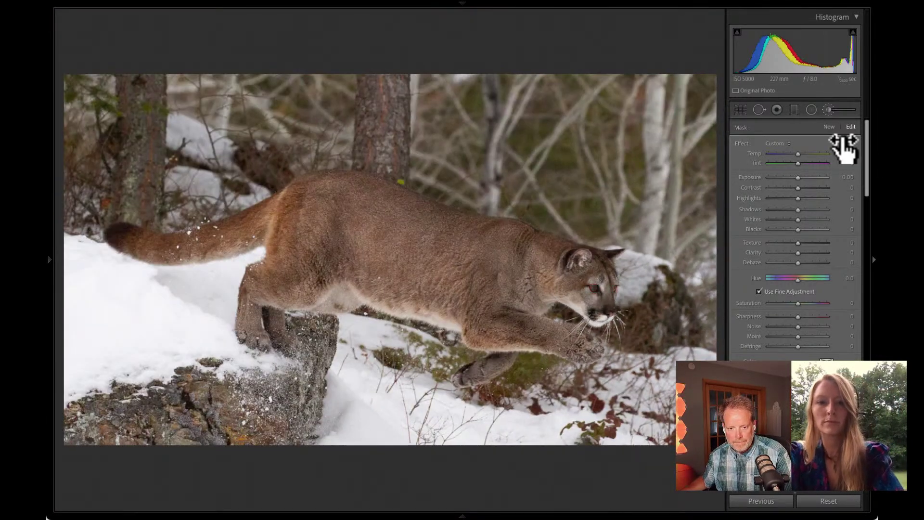
pyautogui.moveTo(800, 176); pyautogui.dragTo(803, 177)
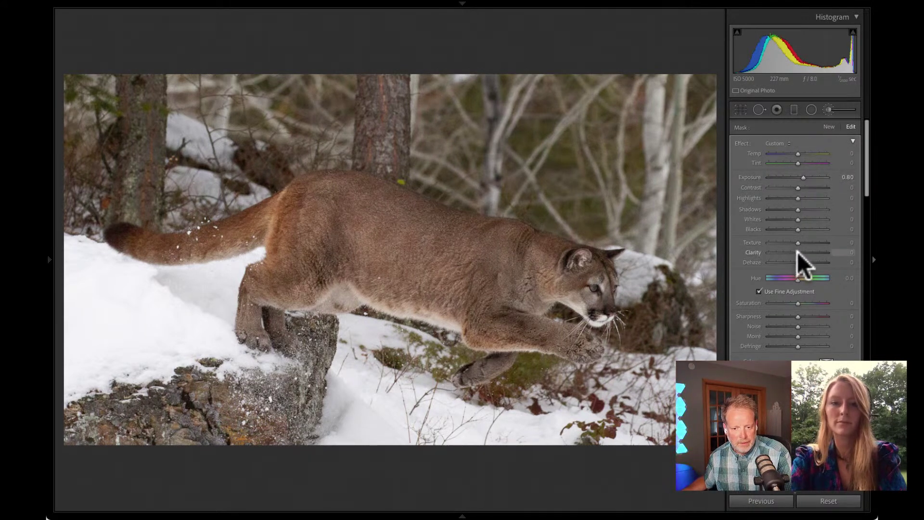
pyautogui.moveTo(798, 252); pyautogui.dragTo(803, 252)
pyautogui.moveTo(797, 301); pyautogui.dragTo(806, 302)
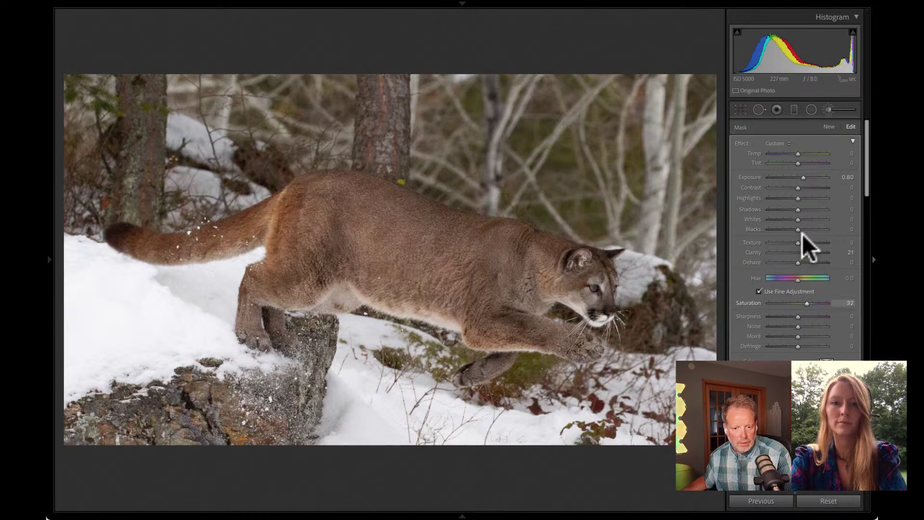
pyautogui.moveTo(798, 189); pyautogui.dragTo(804, 177)
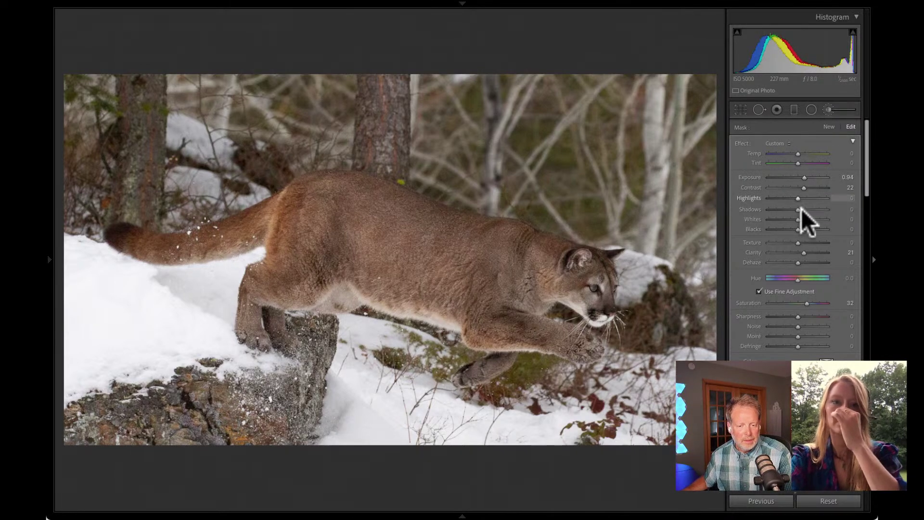
pyautogui.press('d')
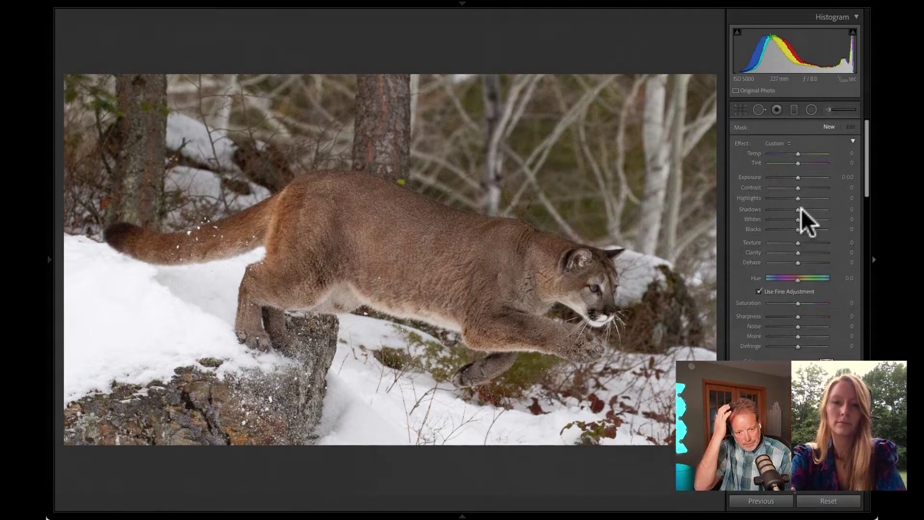
pyautogui.press('f')
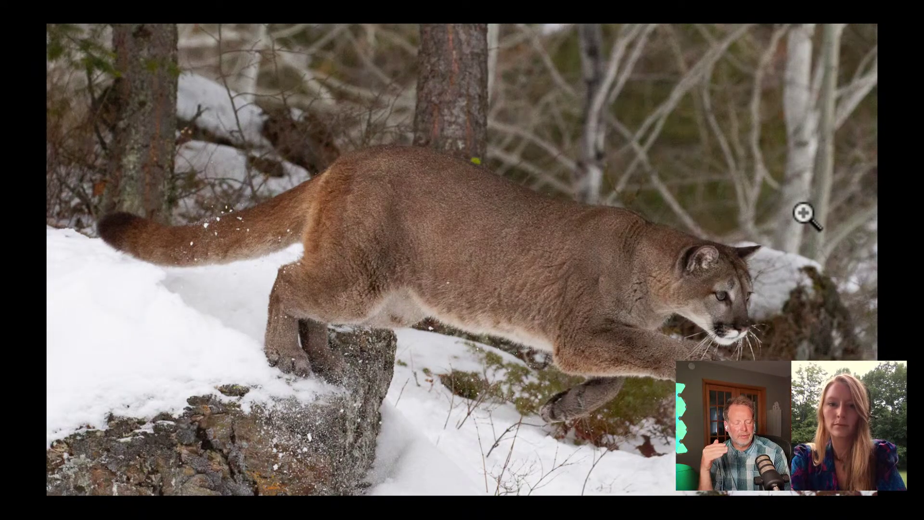
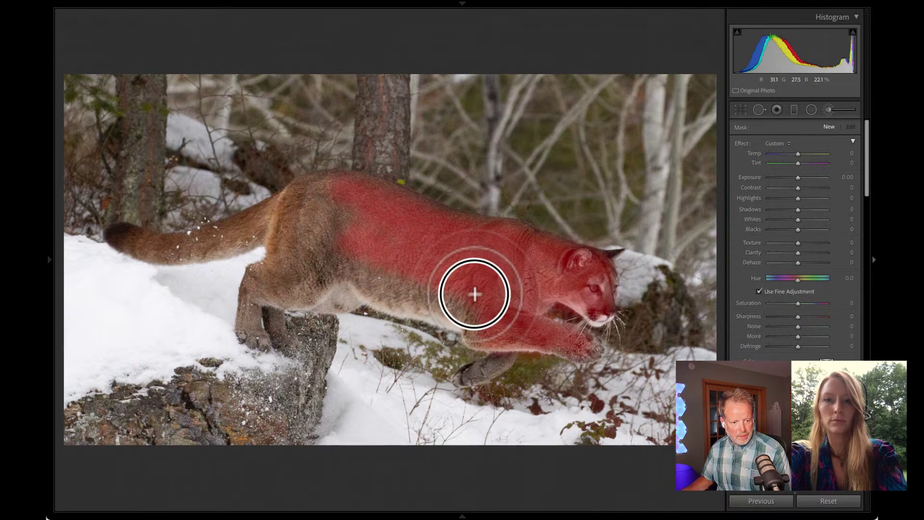
# Finish brushing a mask over the mountain lion's front half and set its Exposure to 0.36, Saturation to 25 and Clarity to 19.
pyautogui.moveTo(463, 314)
pyautogui.mouseDown()
pyautogui.moveTo(390, 295)
pyautogui.moveTo(476, 330)
pyautogui.moveTo(495, 318)
pyautogui.moveTo(492, 270)
pyautogui.moveTo(425, 224)
pyautogui.moveTo(369, 225)
pyautogui.moveTo(498, 281)
pyautogui.moveTo(490, 307)
pyautogui.moveTo(564, 258)
pyautogui.mouseUp()
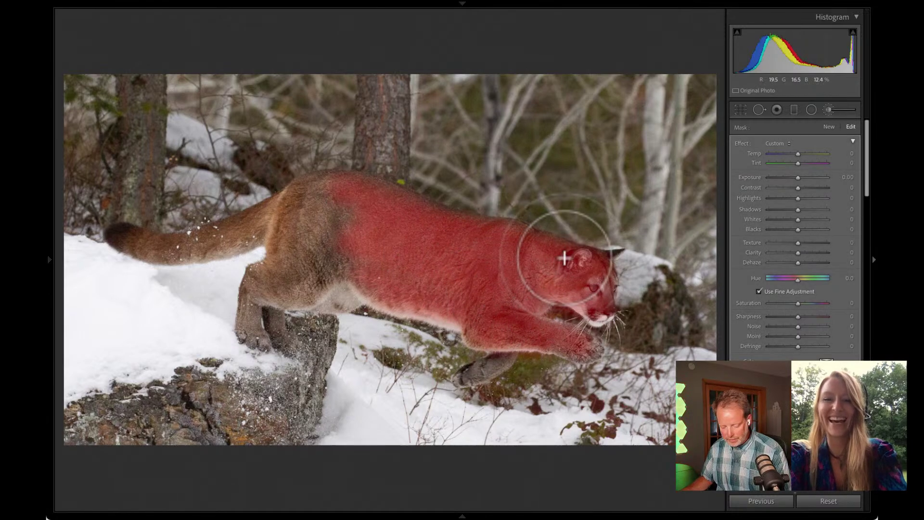
pyautogui.press('o')
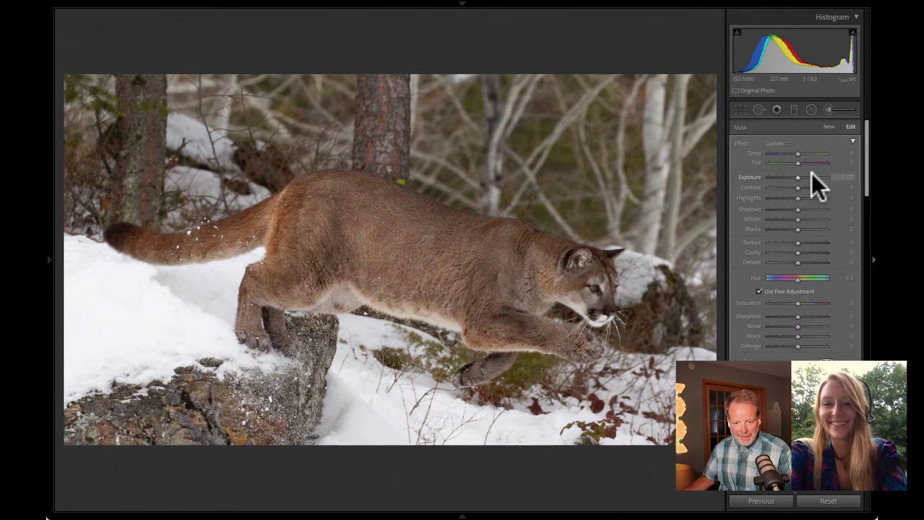
pyautogui.moveTo(798, 178); pyautogui.dragTo(802, 177)
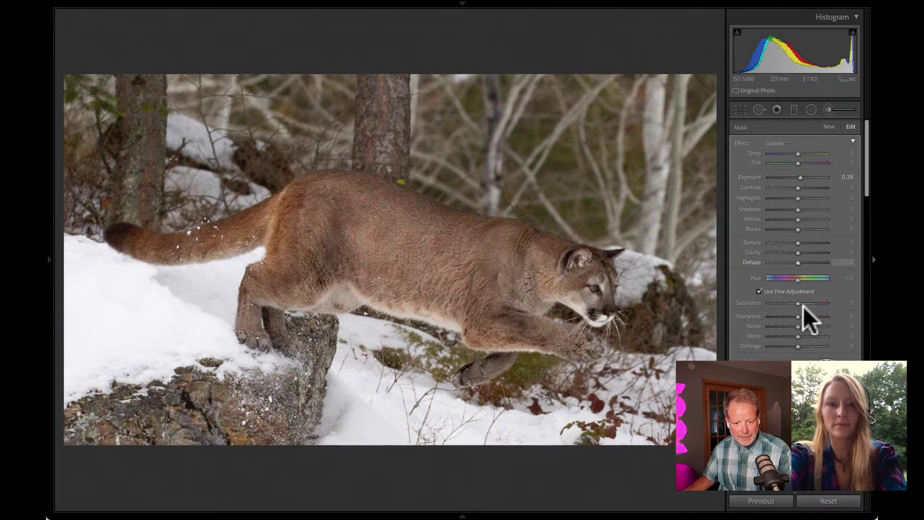
pyautogui.moveTo(798, 303); pyautogui.dragTo(803, 302)
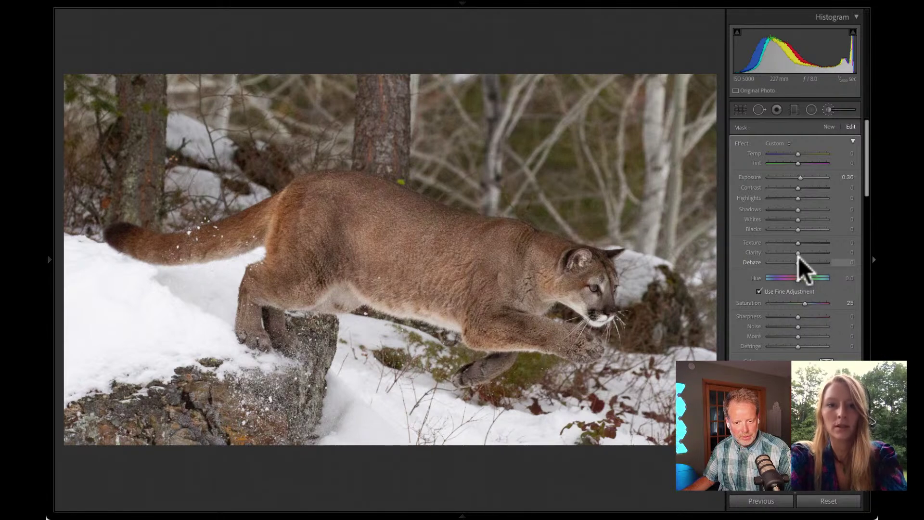
pyautogui.moveTo(798, 252); pyautogui.dragTo(804, 254)
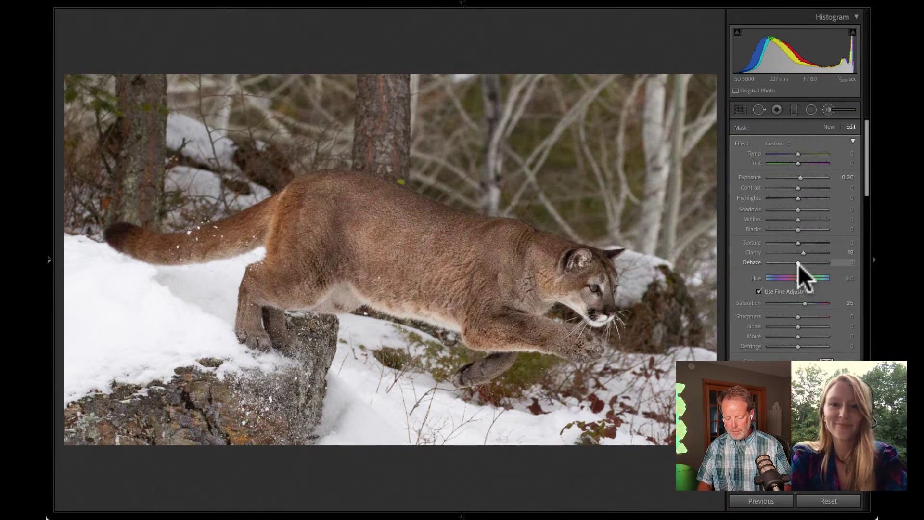
# View the edited mountain lion photo full screen and check its camera settings in the Library info overlay.
pyautogui.press('f')
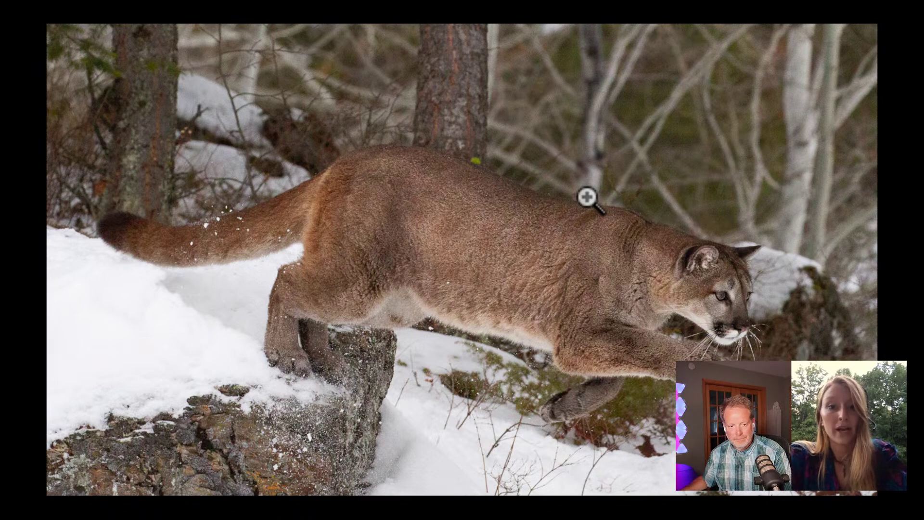
pyautogui.press('f')
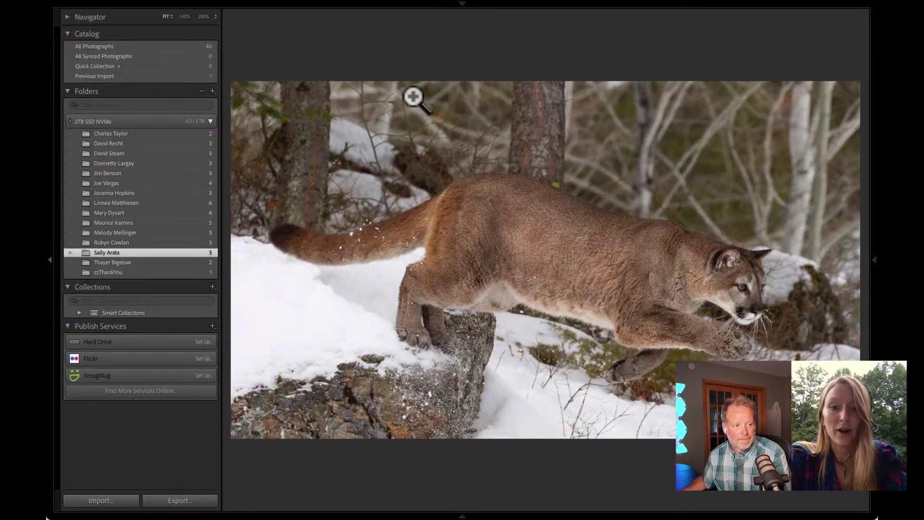
pyautogui.press('i')
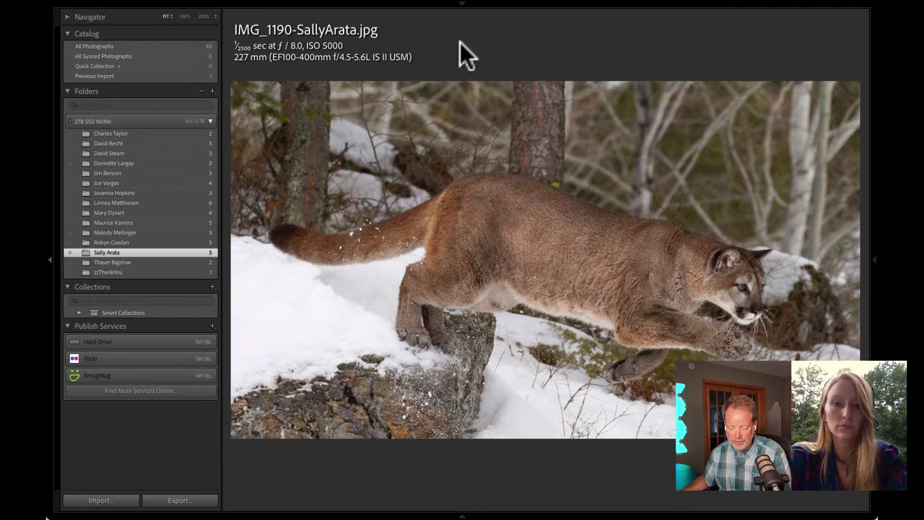
pyautogui.press('f')
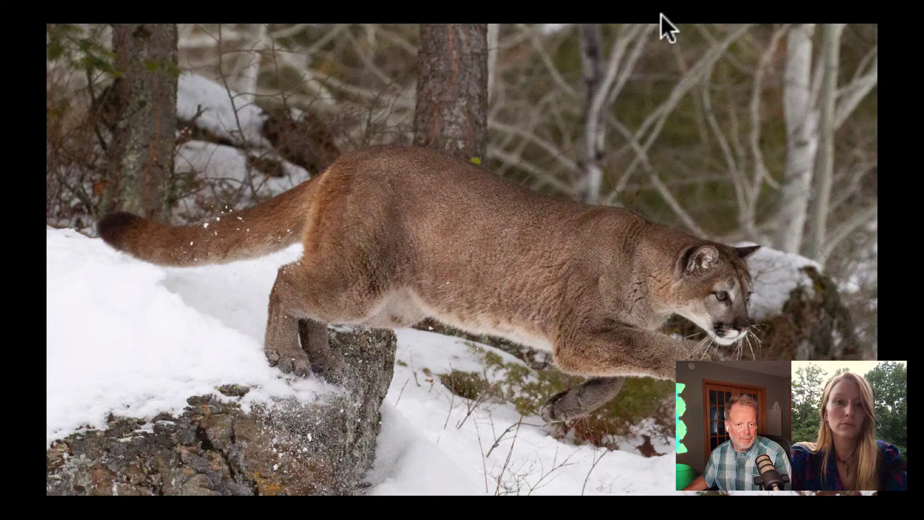